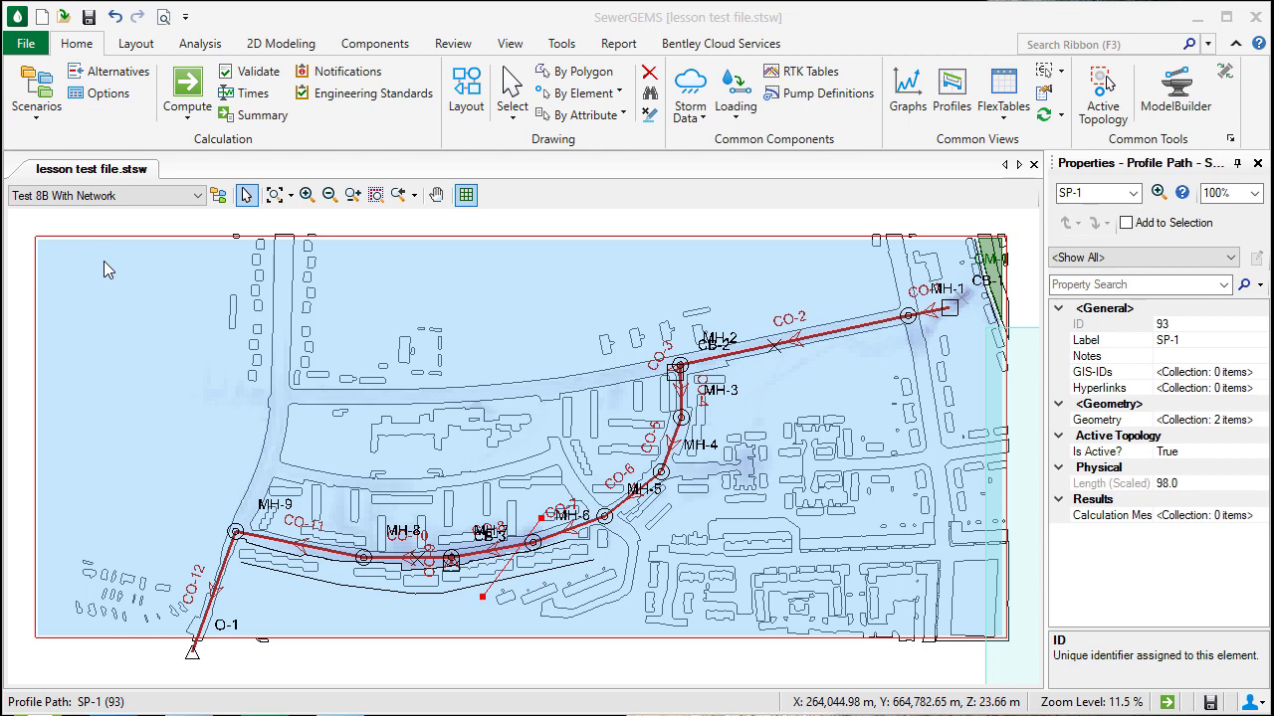
# Review the Base Calculation Options, confirming they use the 2D Solver
pyautogui.click(105, 94)
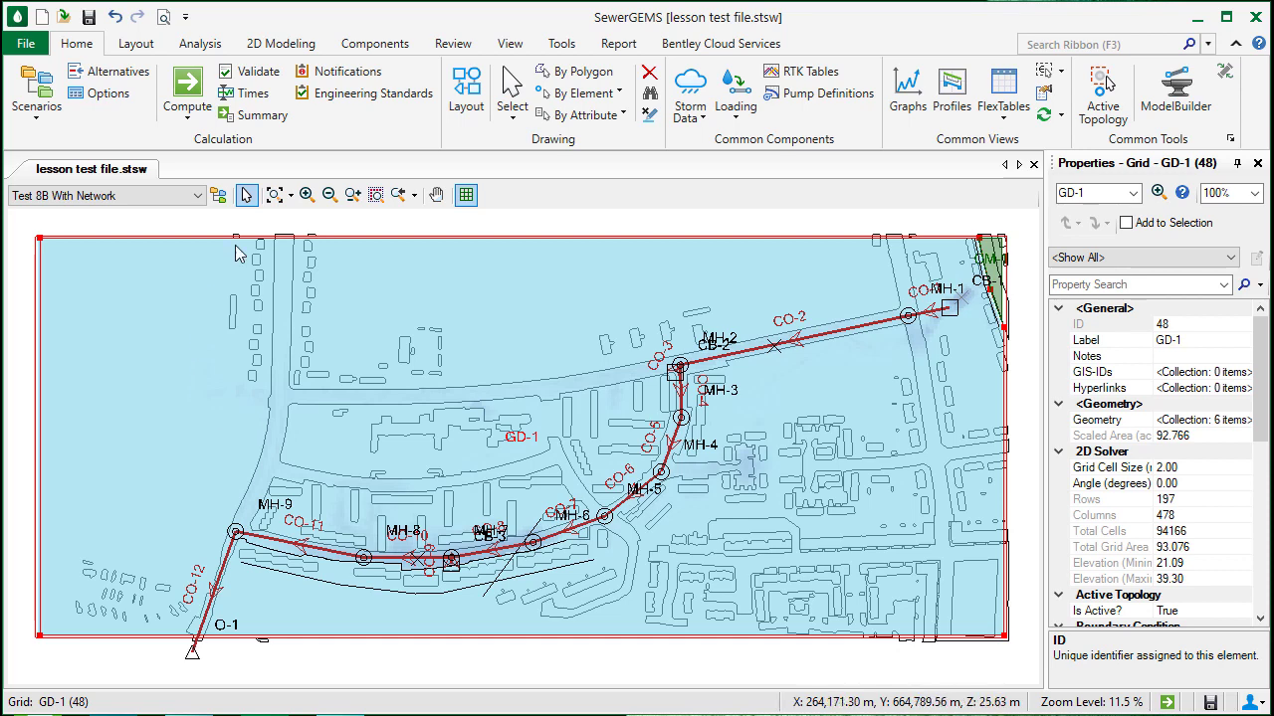
# Bring up the 2D modeling tools, cancel grid drawing, and scroll GD-1's properties to its 2D defaults
pyautogui.click(276, 46)
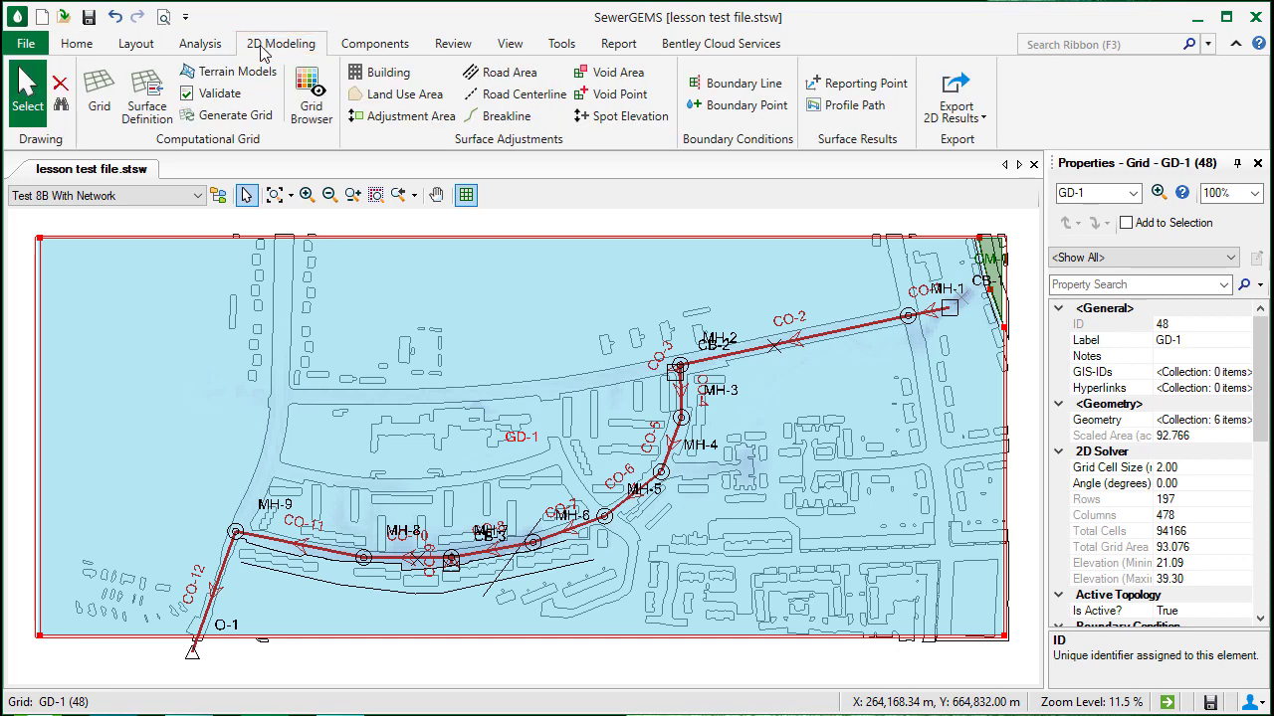
pyautogui.click(101, 95)
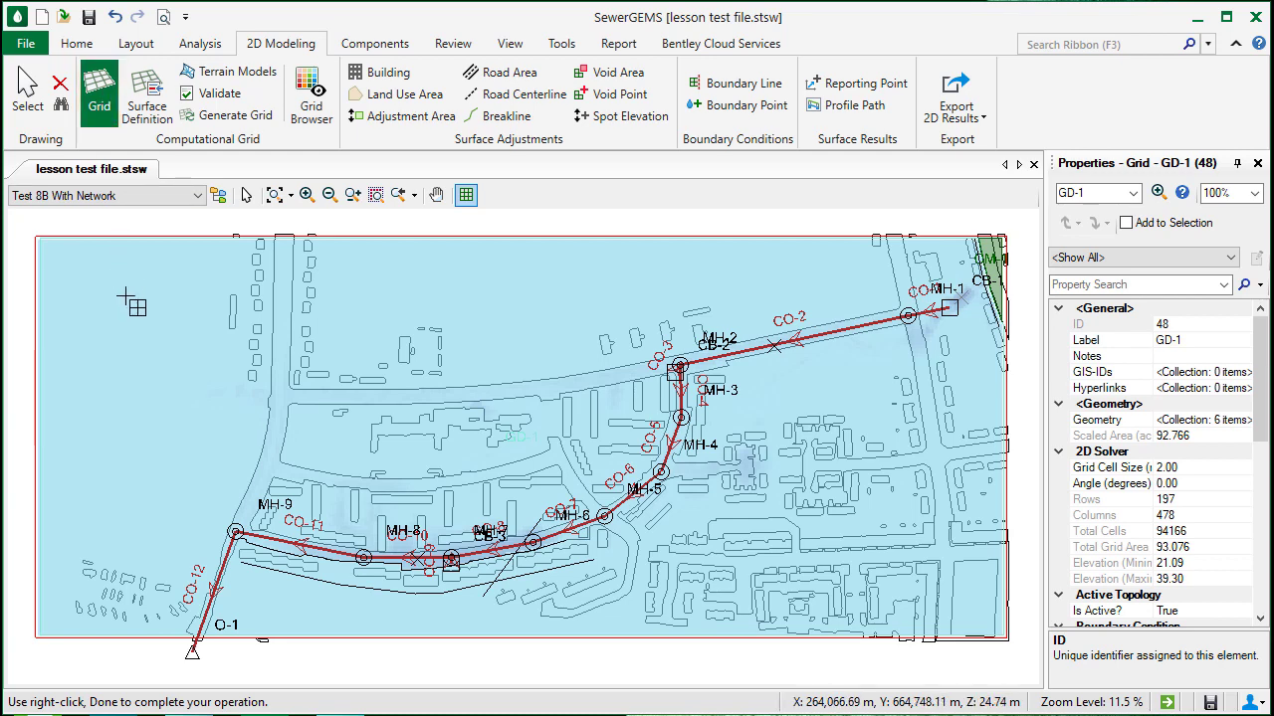
pyautogui.press('Escape')
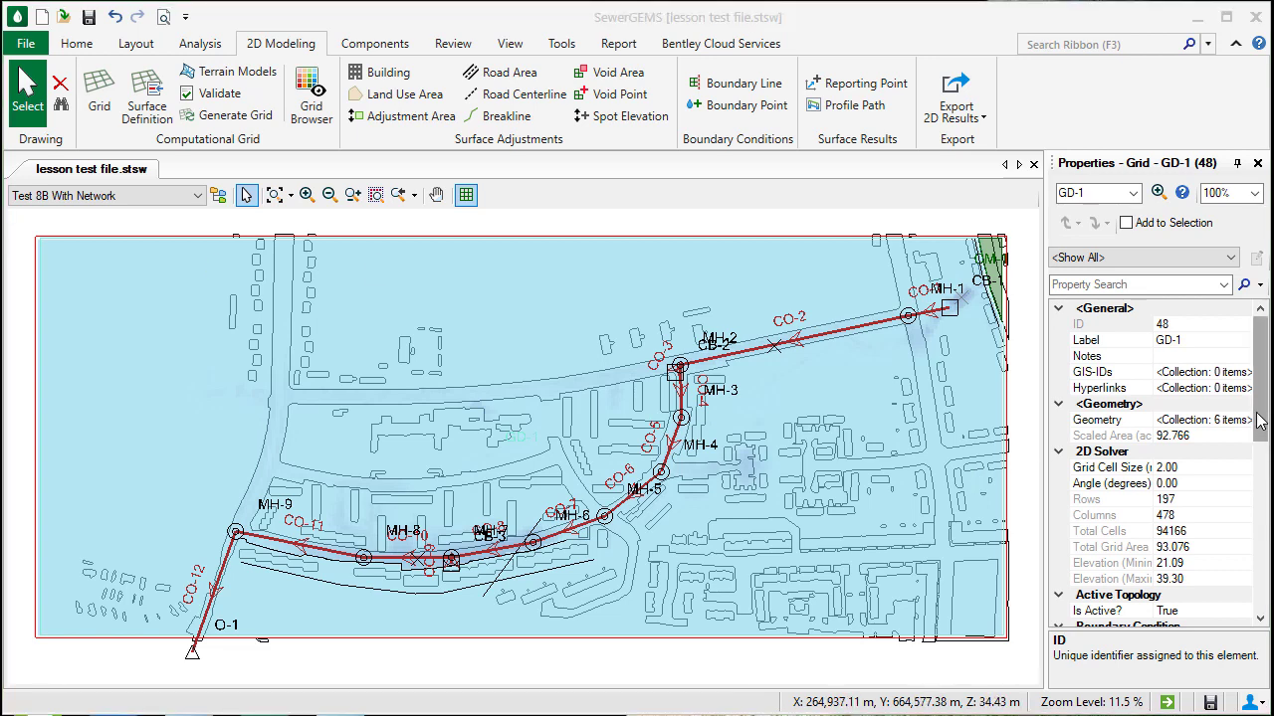
pyautogui.moveTo(1259, 422); pyautogui.dragTo(1258, 501)
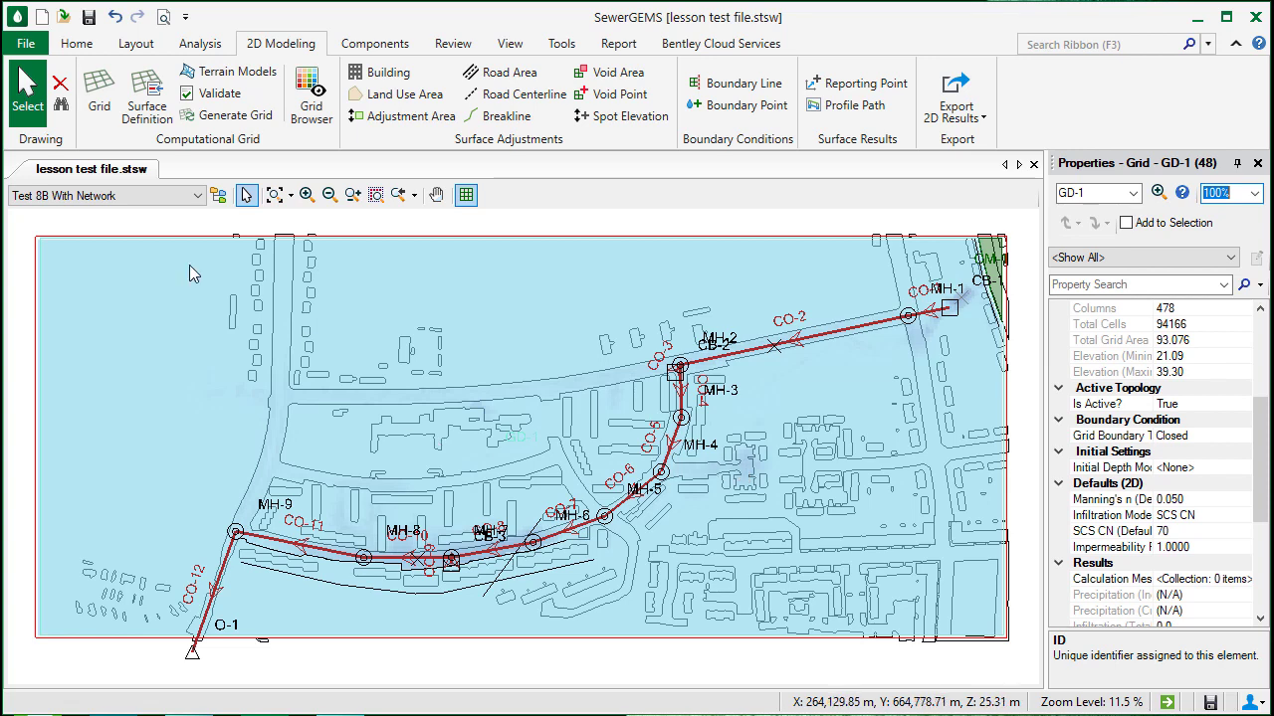
# In Surface Definition, check the pavement layer's shapefile path and its Manning's n of 0.020
pyautogui.click(147, 92)
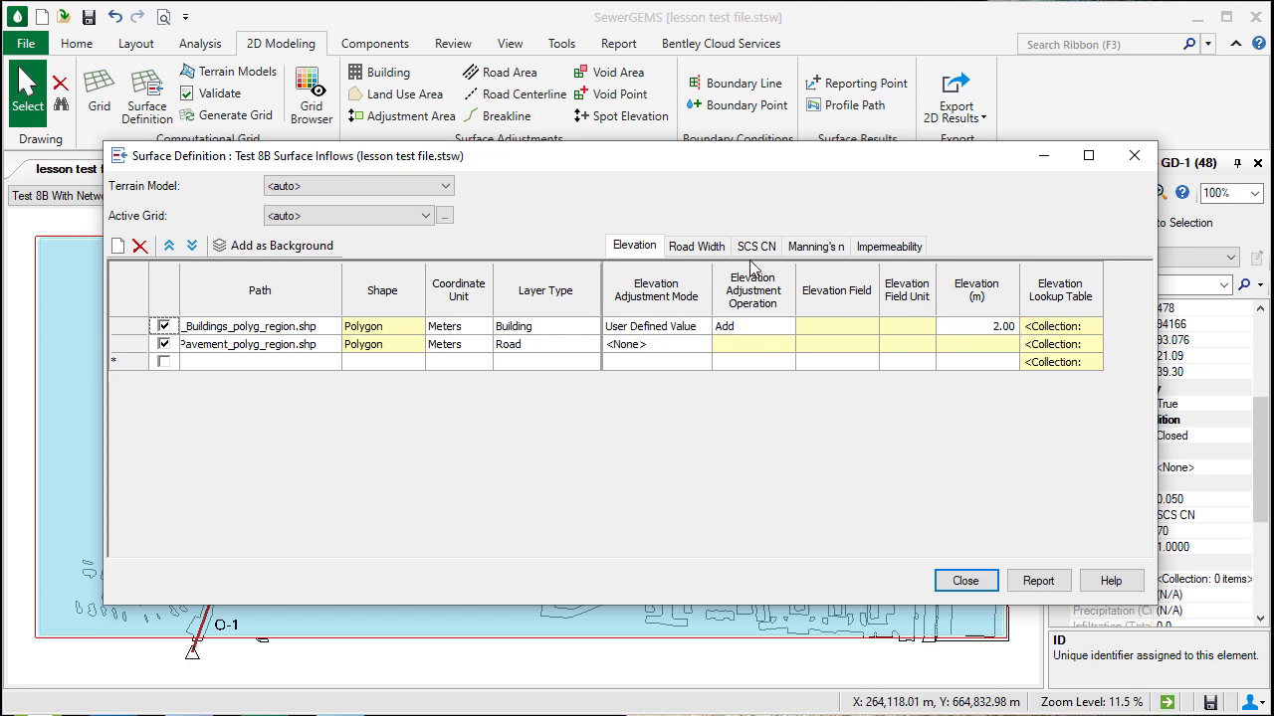
pyautogui.click(287, 344)
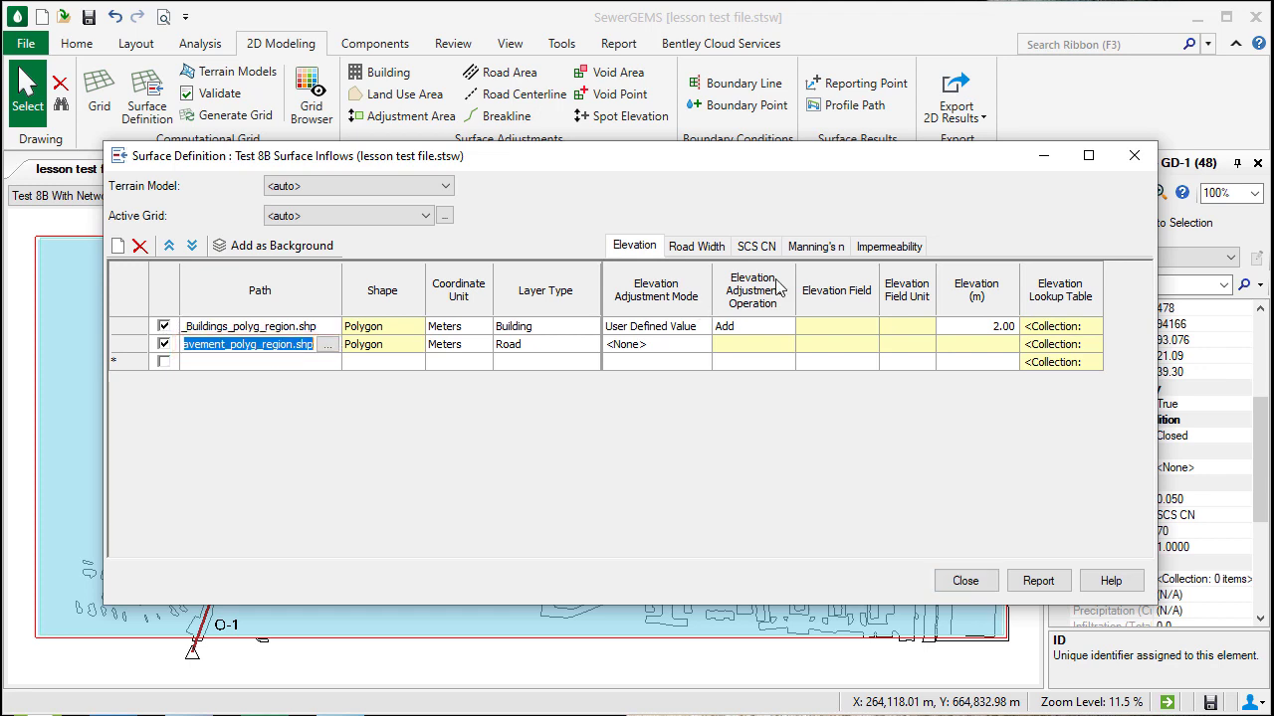
pyautogui.click(815, 246)
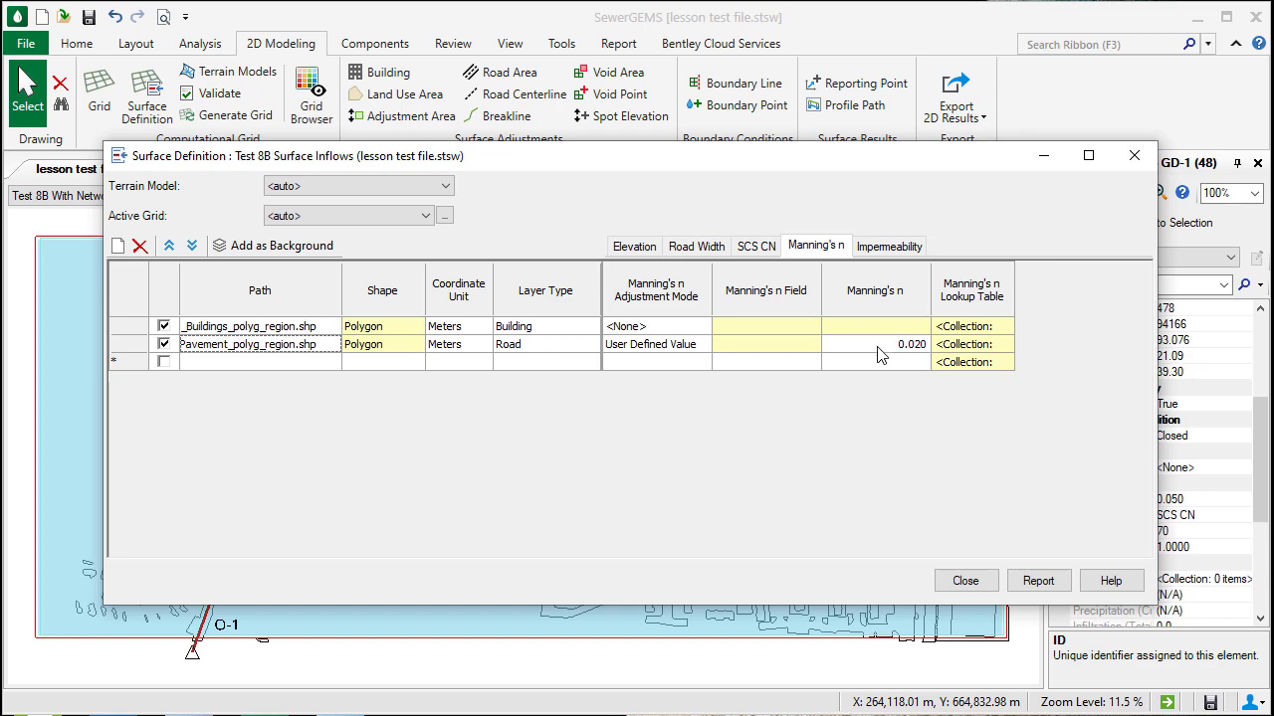
pyautogui.click(991, 585)
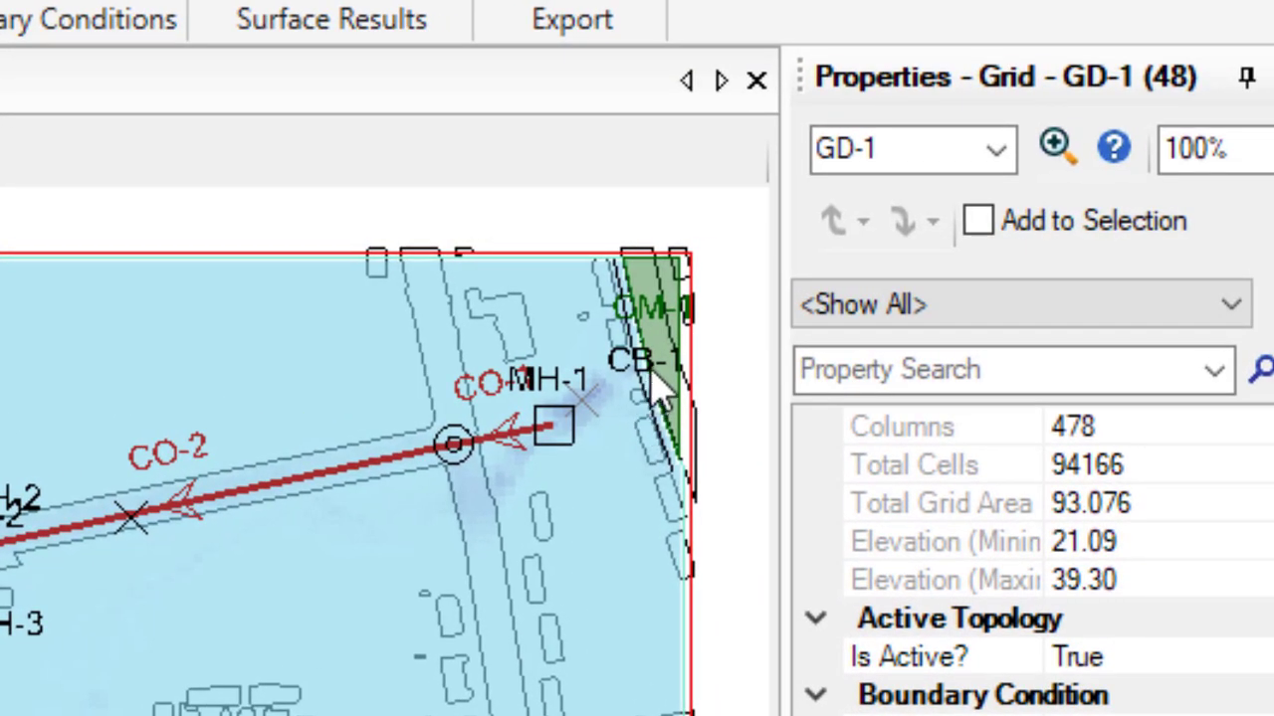
# Inspect catchment CM-1, then boundary line BL-1, zooming in and out around the boundaries
pyautogui.click(663, 284)
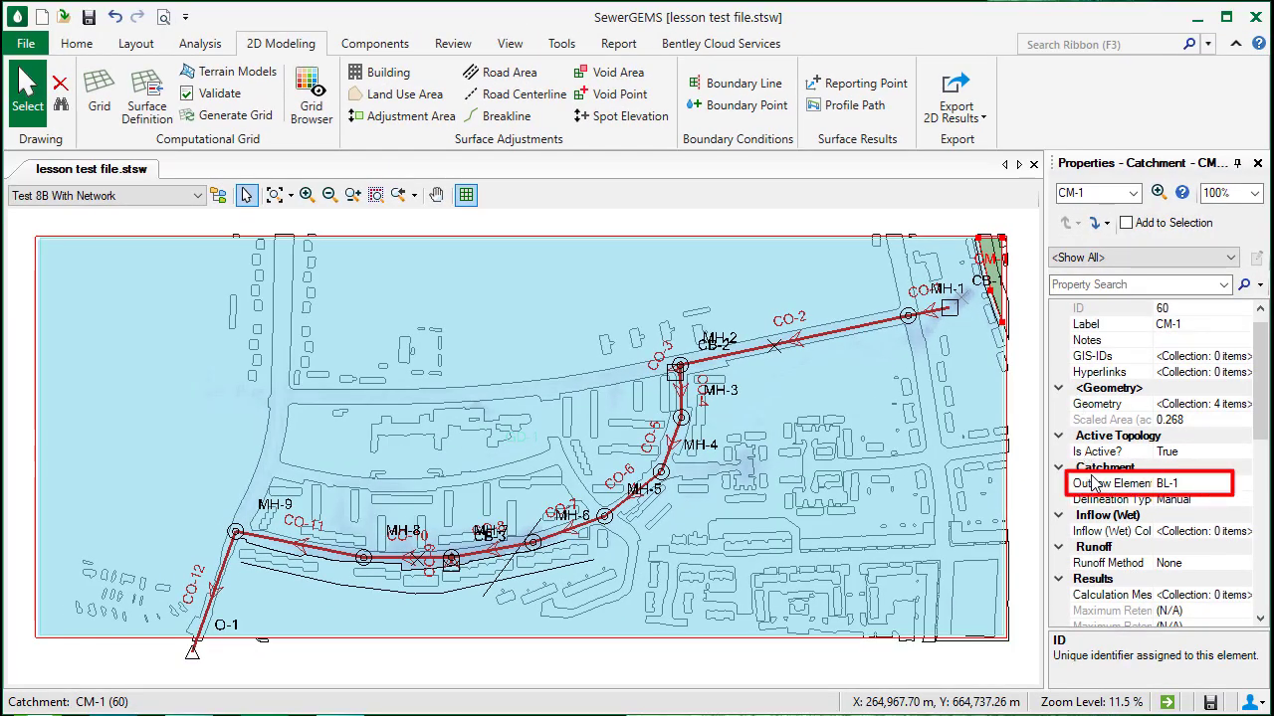
pyautogui.click(993, 314)
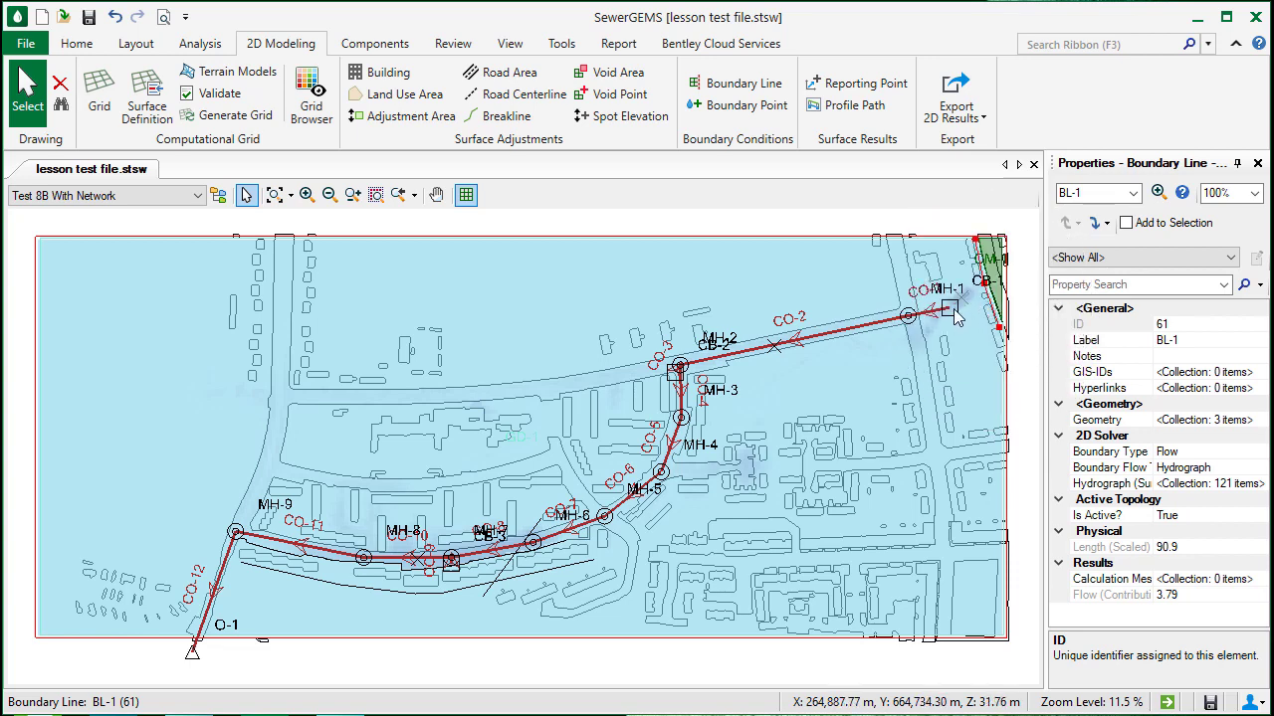
pyautogui.scroll(5, 954, 297)
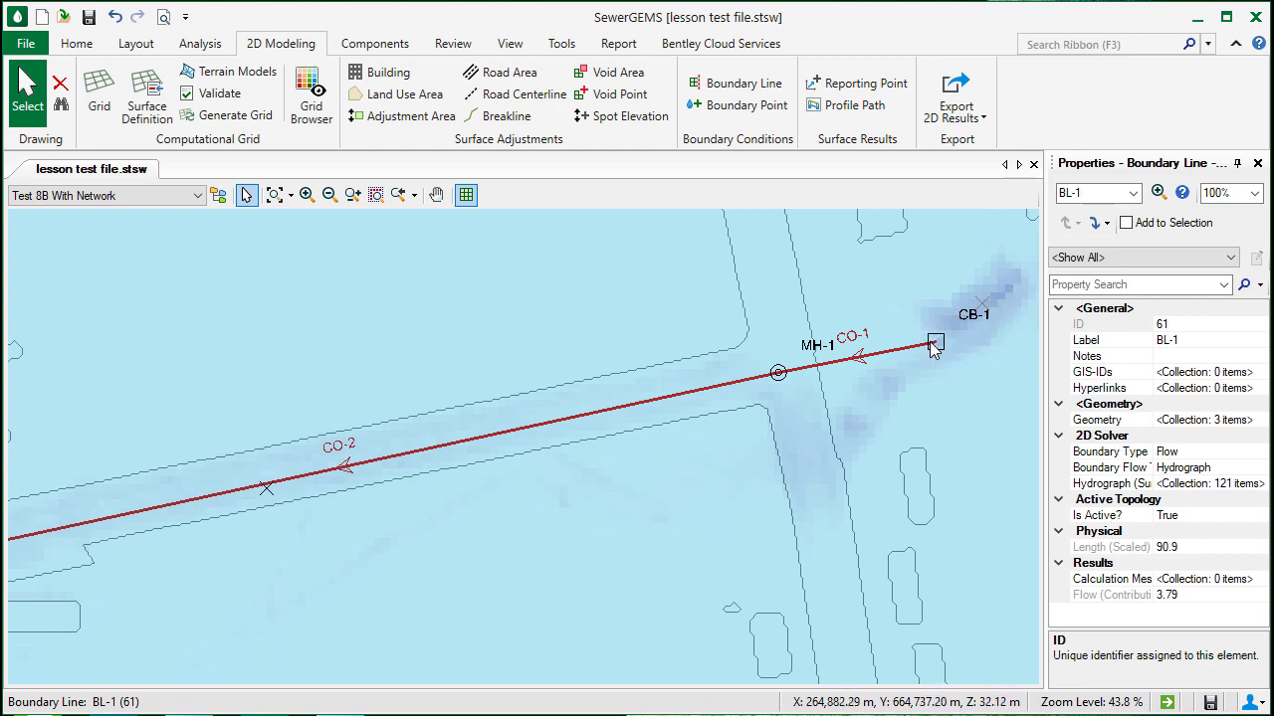
pyautogui.scroll(-2, 933, 344)
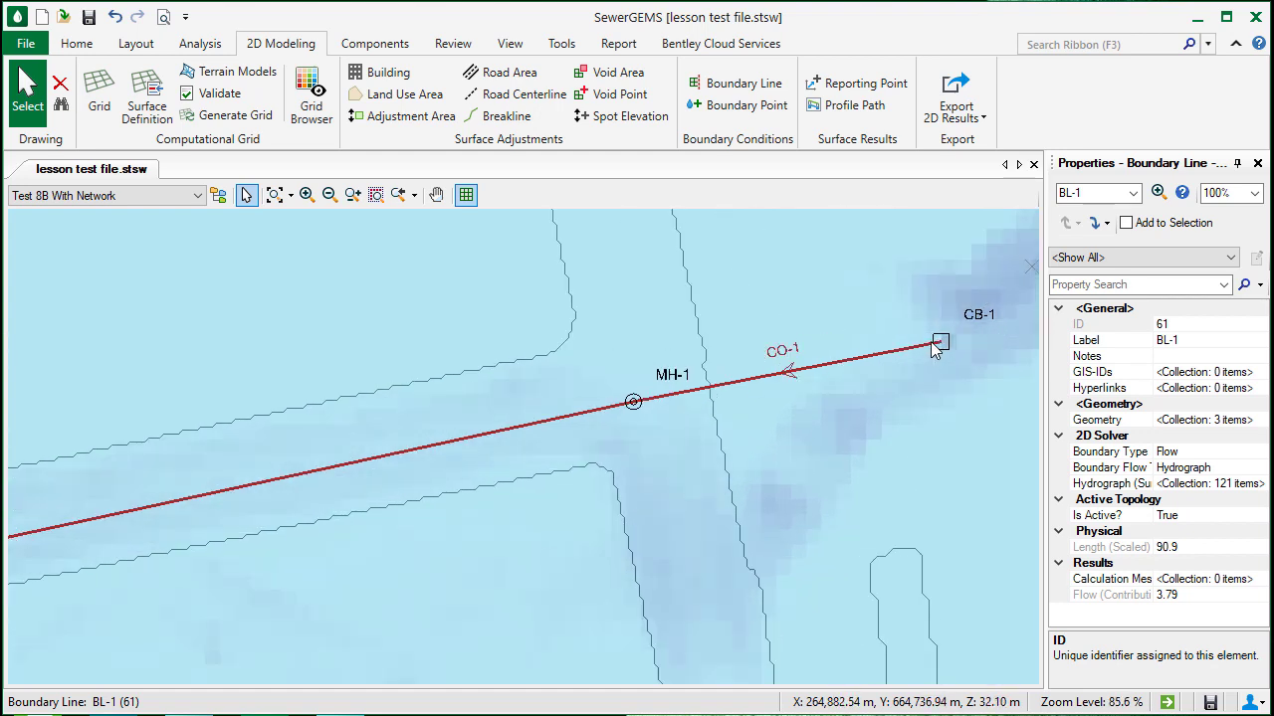
pyautogui.scroll(-7, 934, 344)
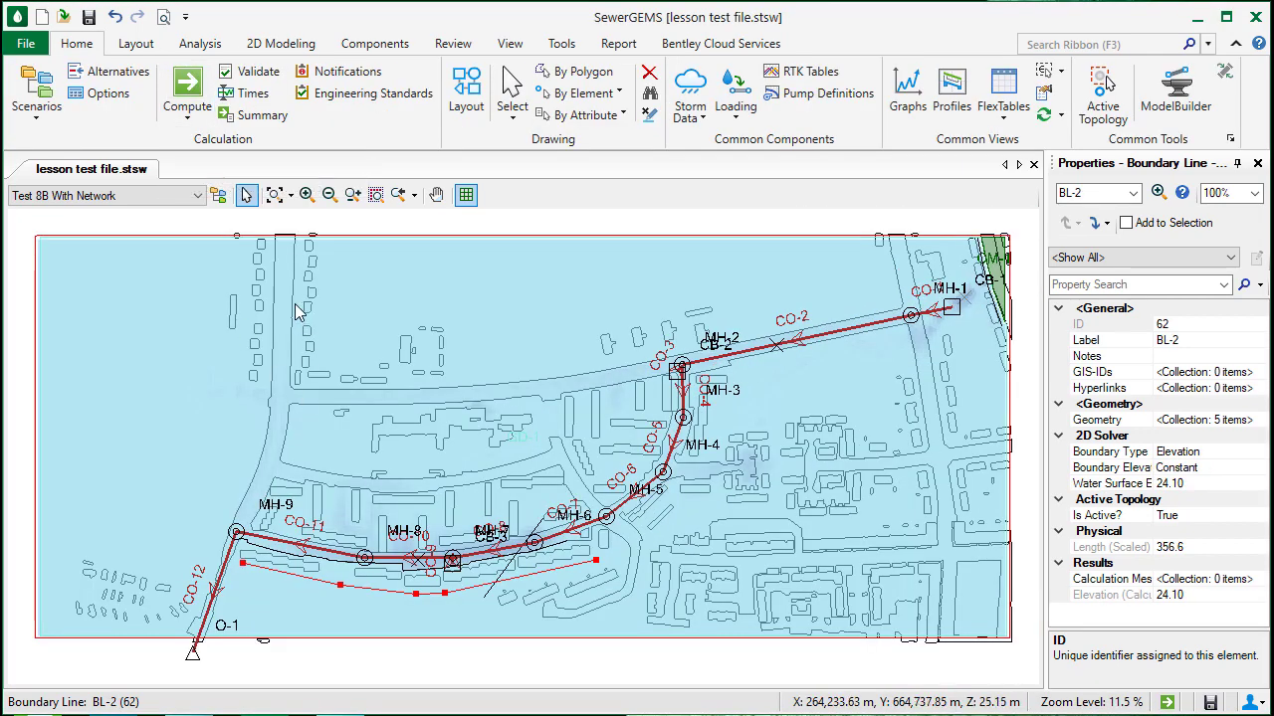
# Show GD-1's Depth (cm) results in the Grid Browser and move its window aside
pyautogui.click(275, 46)
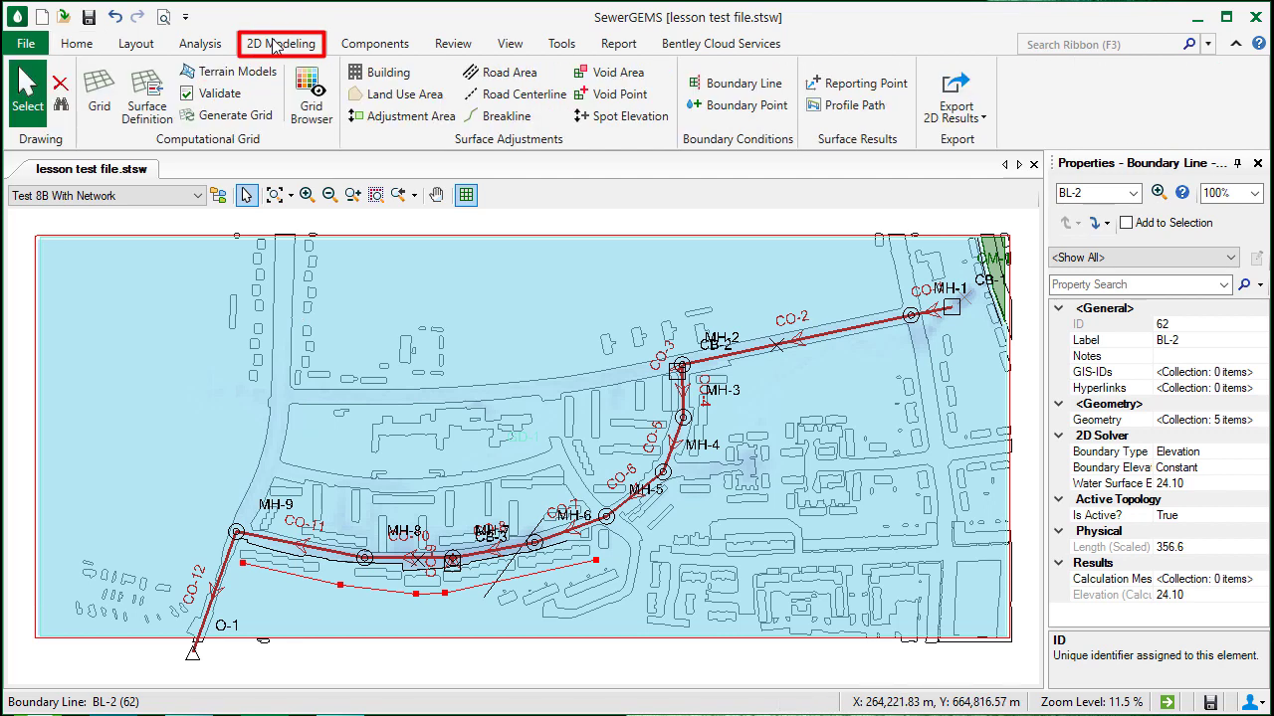
pyautogui.click(303, 83)
pyautogui.click(303, 83)
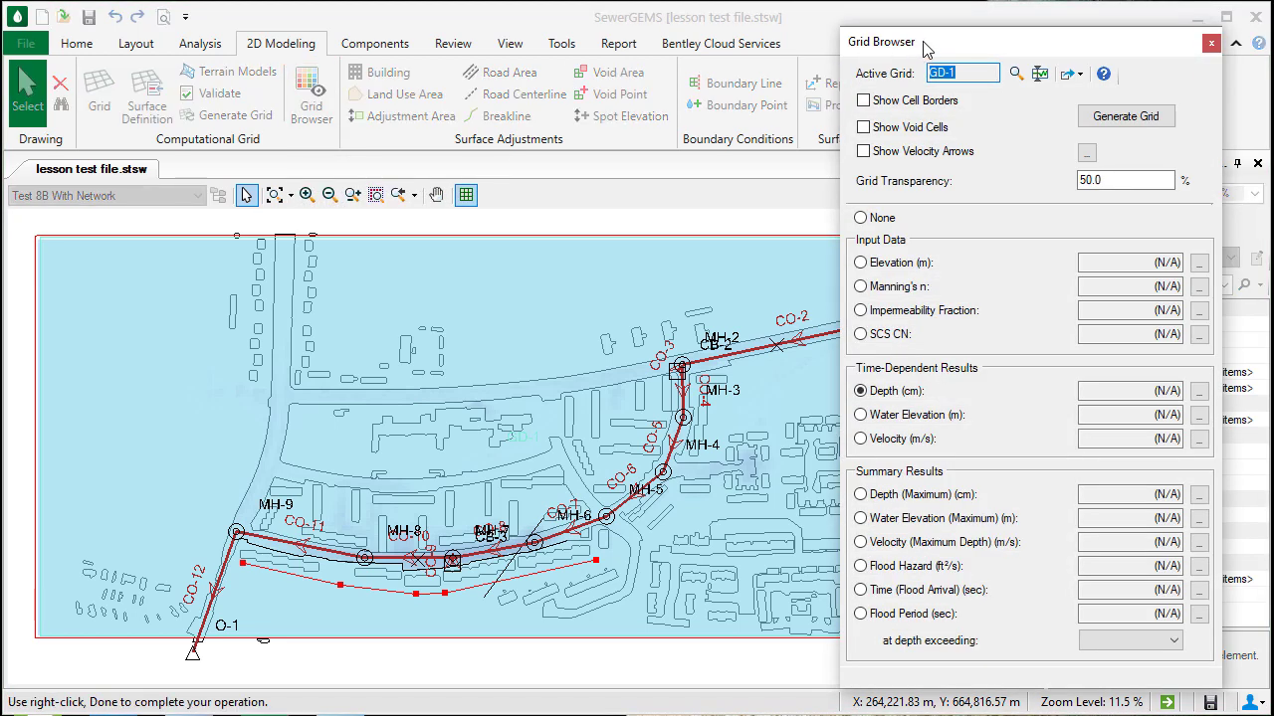
pyautogui.moveTo(925, 50); pyautogui.dragTo(963, 40)
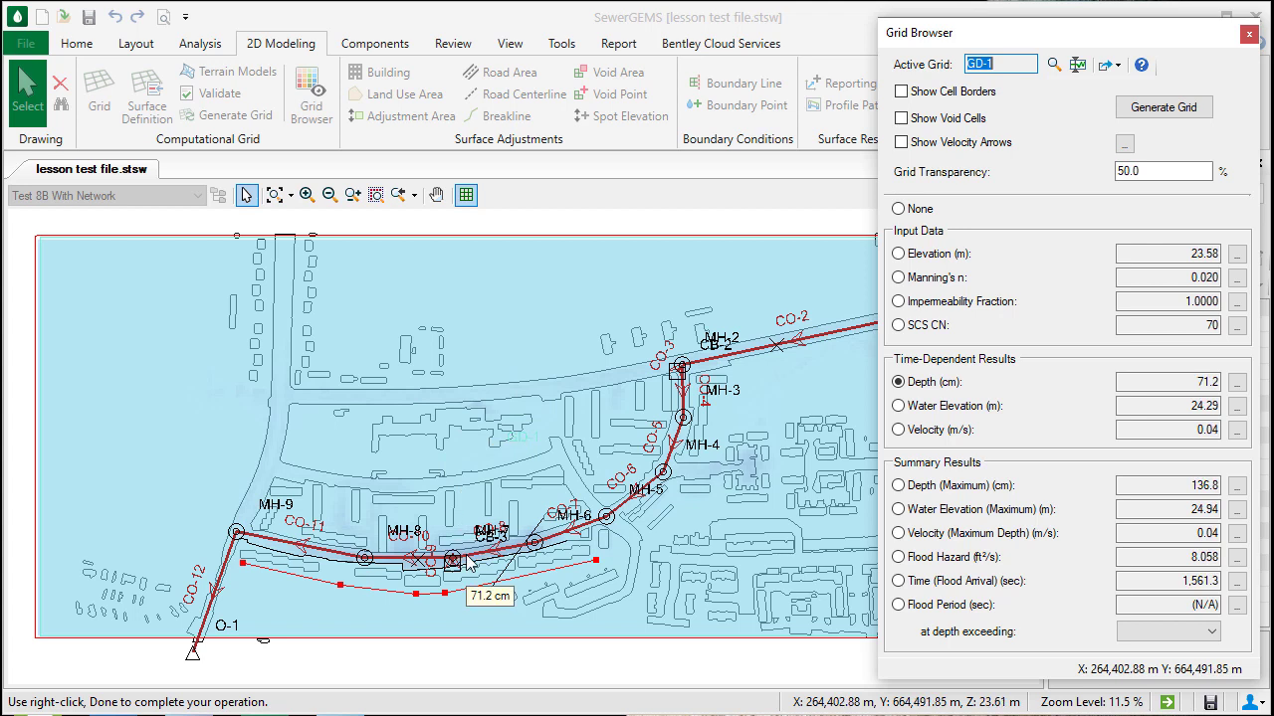
# Step the grid depth results forward in the Time Browser to about 1.67 hours
pyautogui.click(1077, 65)
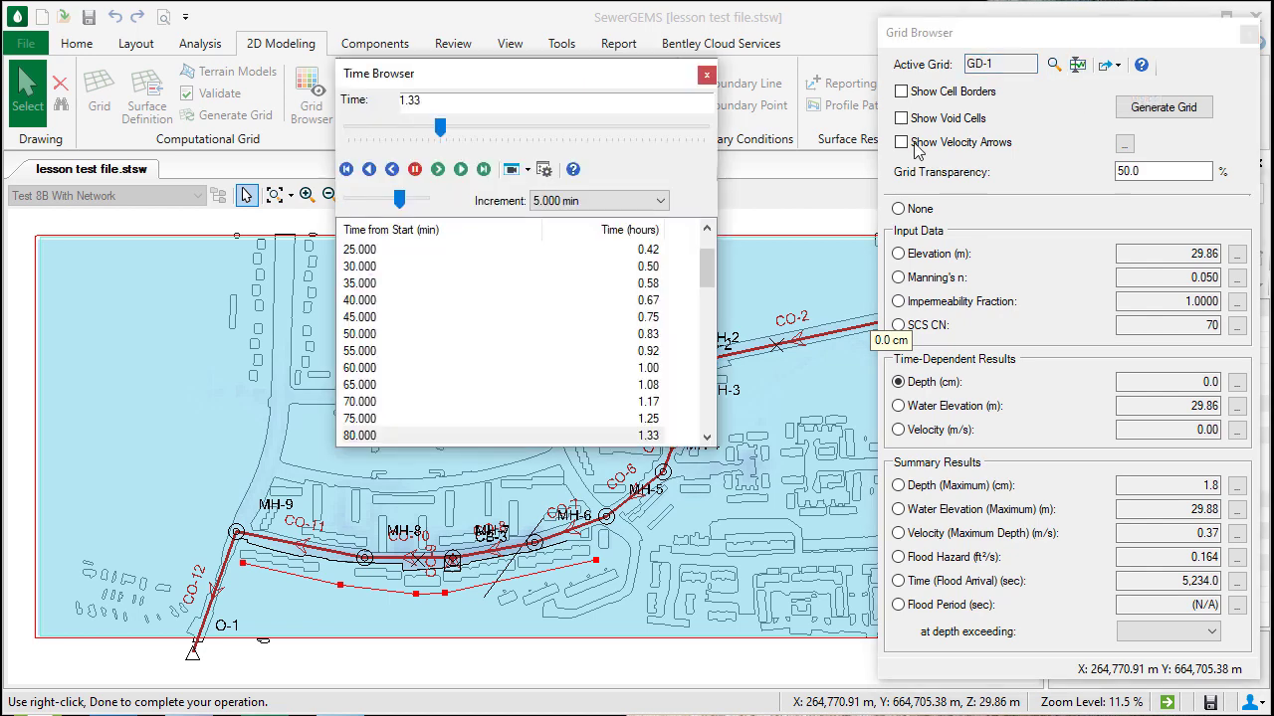
pyautogui.click(461, 169)
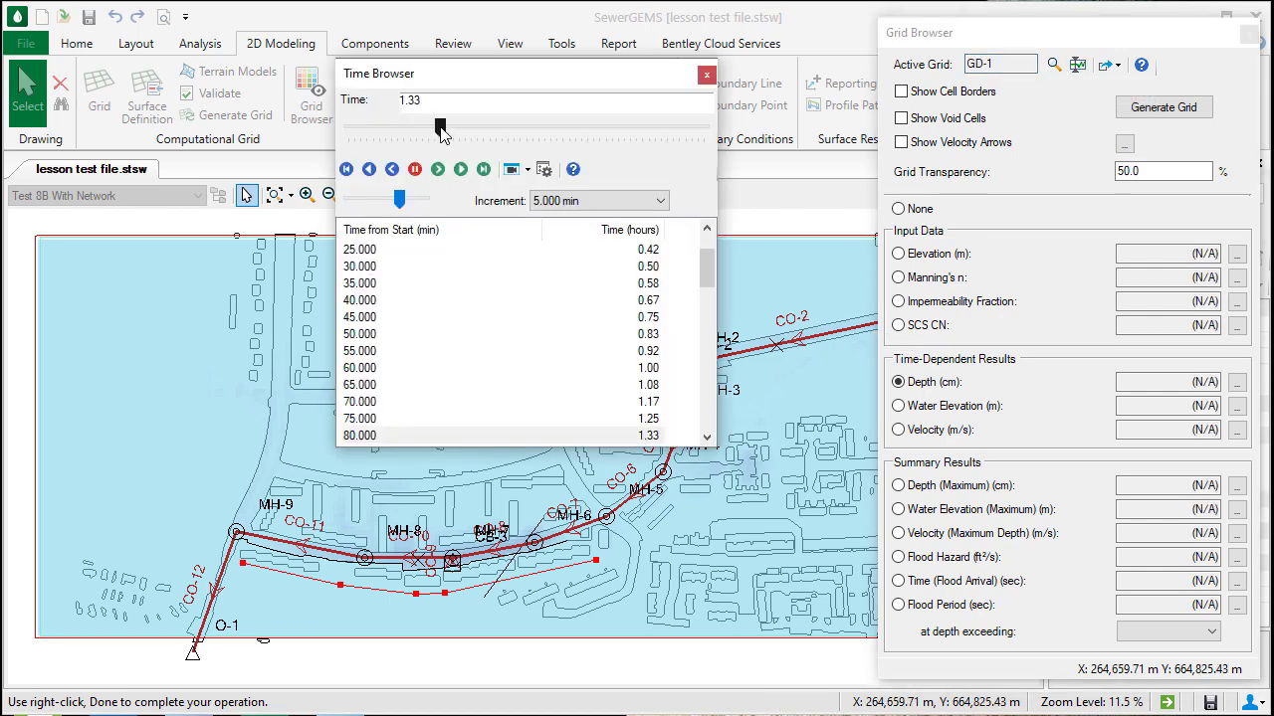
pyautogui.moveTo(441, 126); pyautogui.dragTo(491, 126)
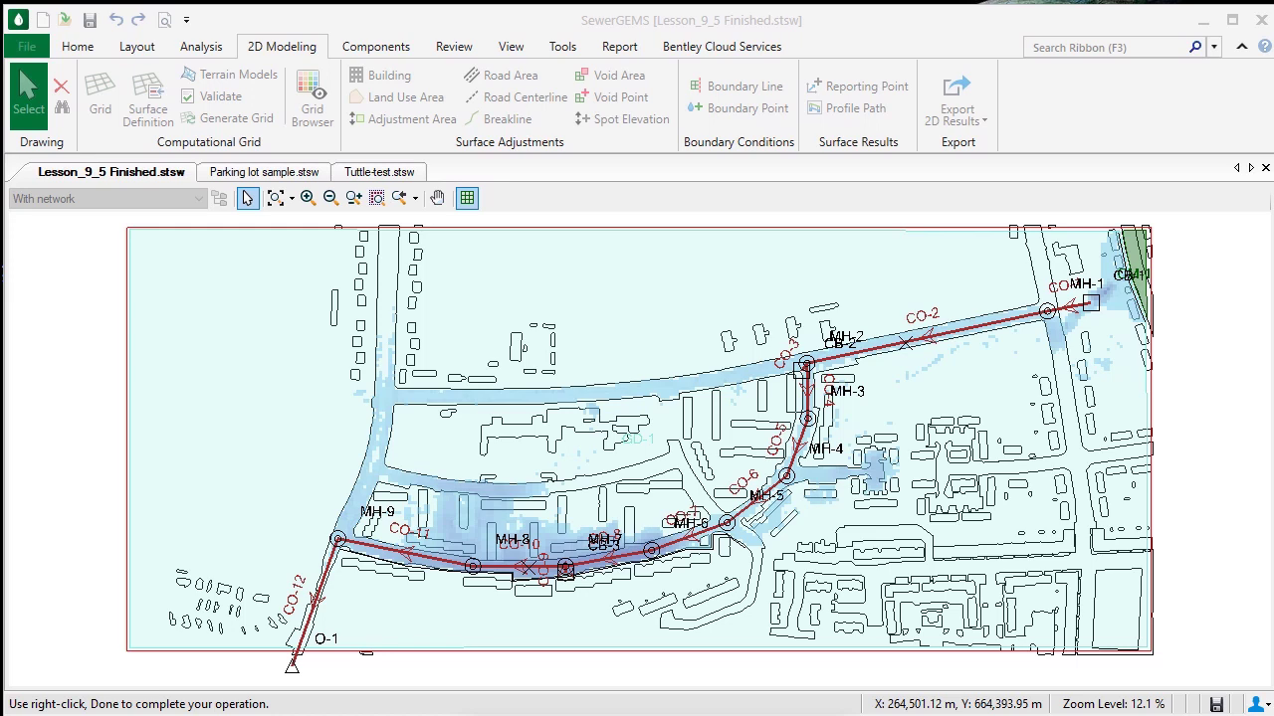
# Switch to Parking lot sample.stsw, then Tuttle-test.stsw, to compare their 2D depths
pyautogui.hotkey('ctrl', 'Tab')
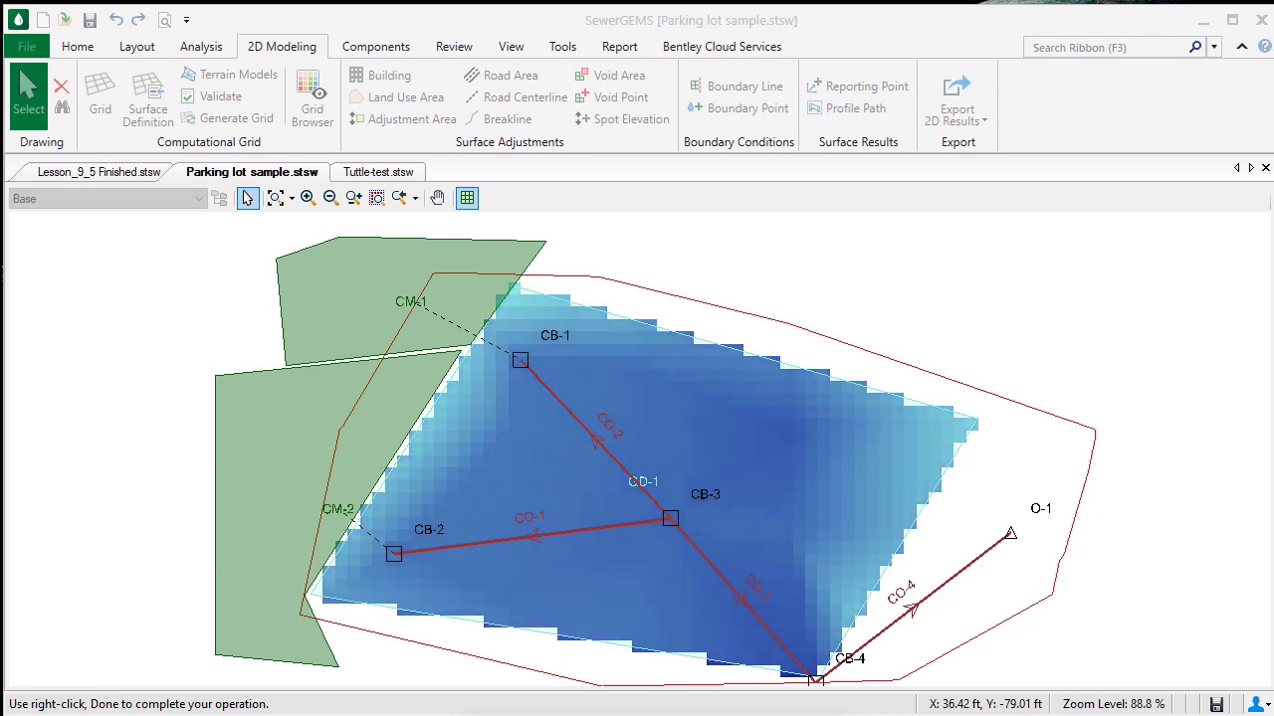
pyautogui.hotkey('ctrl', 'Tab')
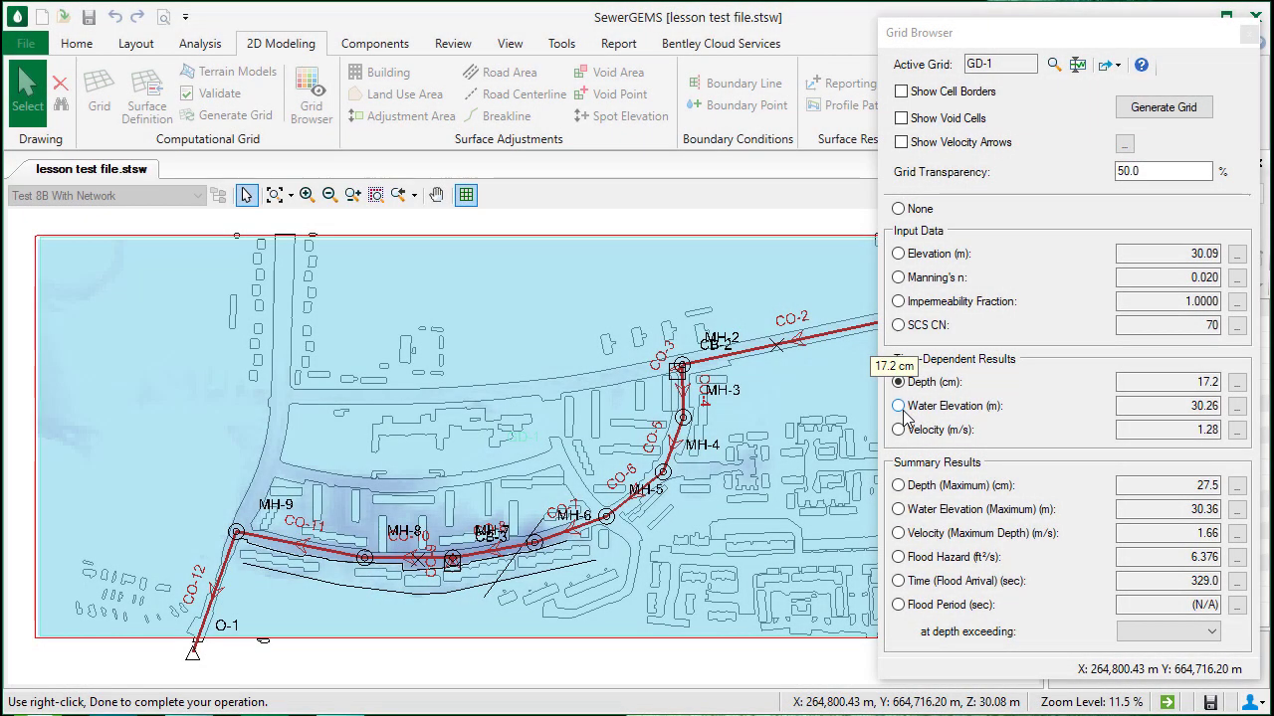
# Shade the grid by ground elevation, then maximum flood depth, close the Grid Browser, and zoom to CO-10
pyautogui.click(899, 254)
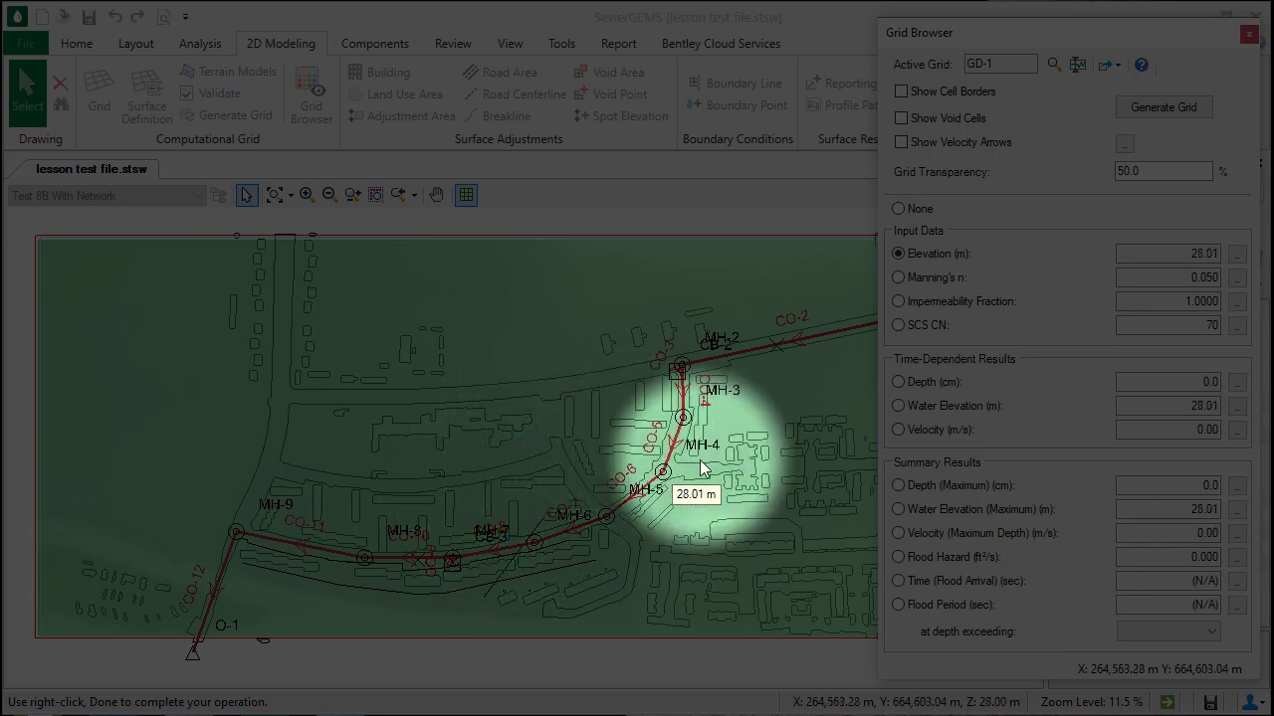
pyautogui.click(898, 485)
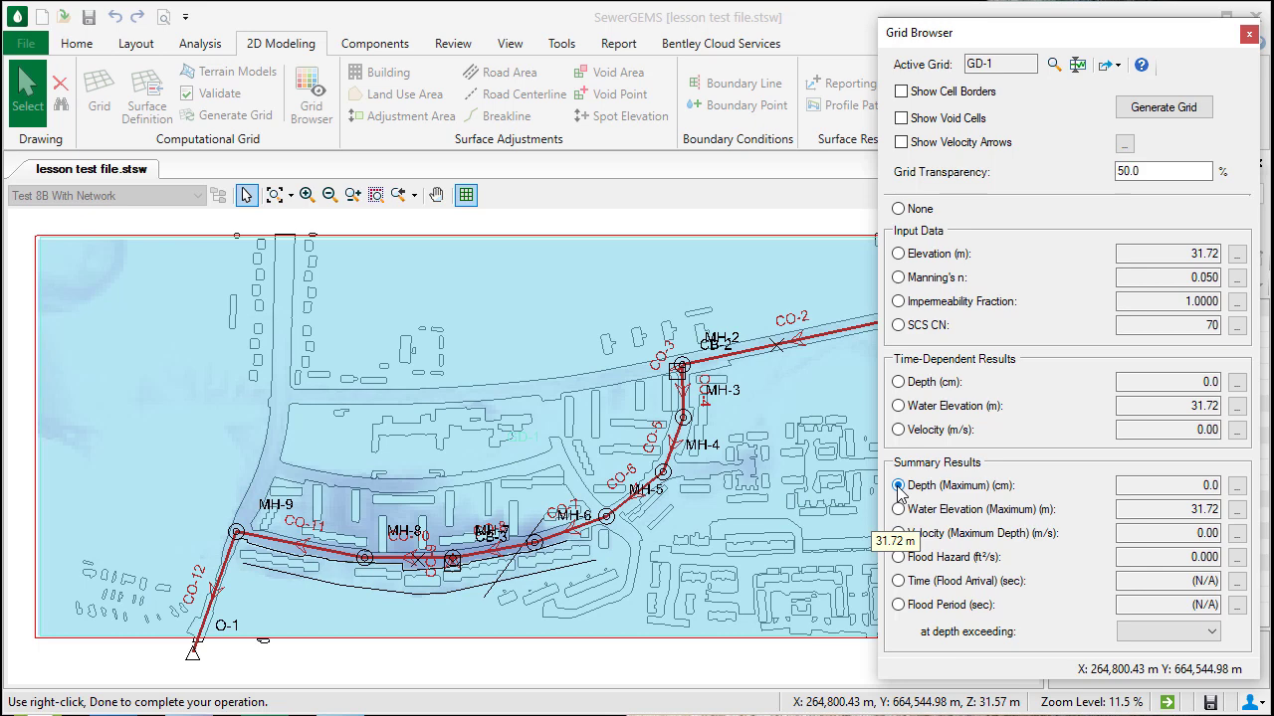
pyautogui.click(1248, 36)
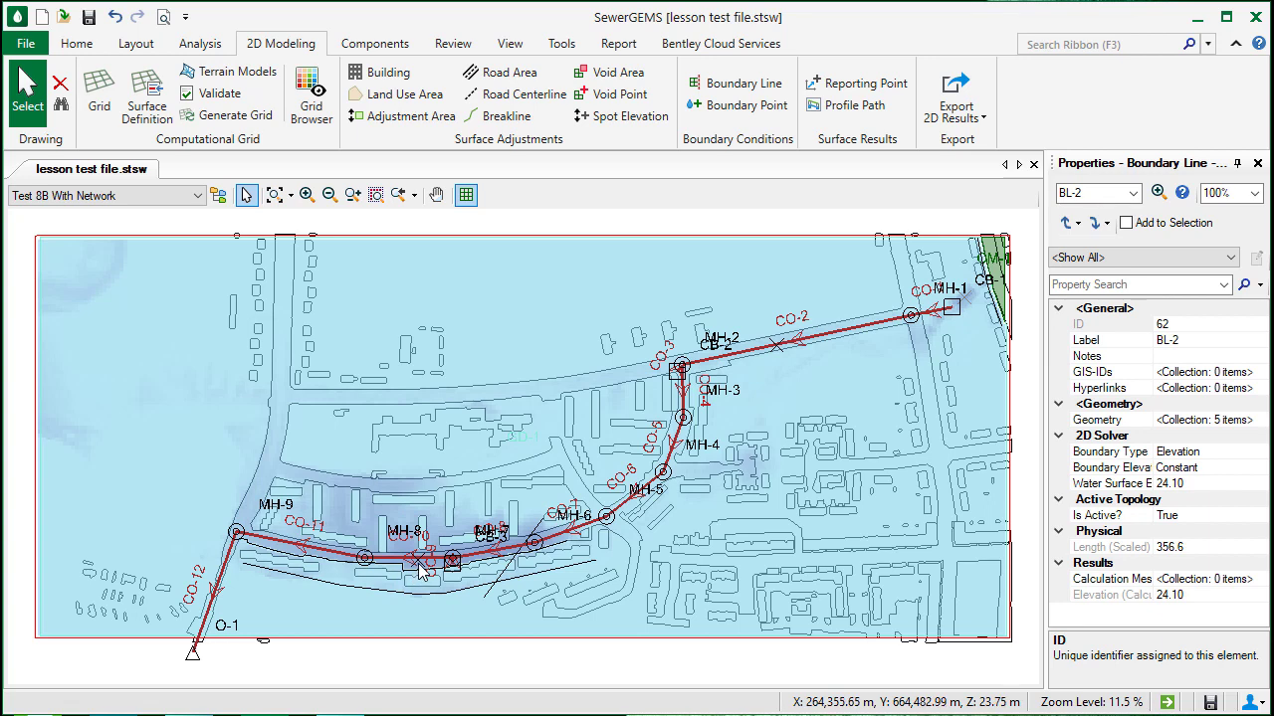
pyautogui.scroll(5, 419, 563)
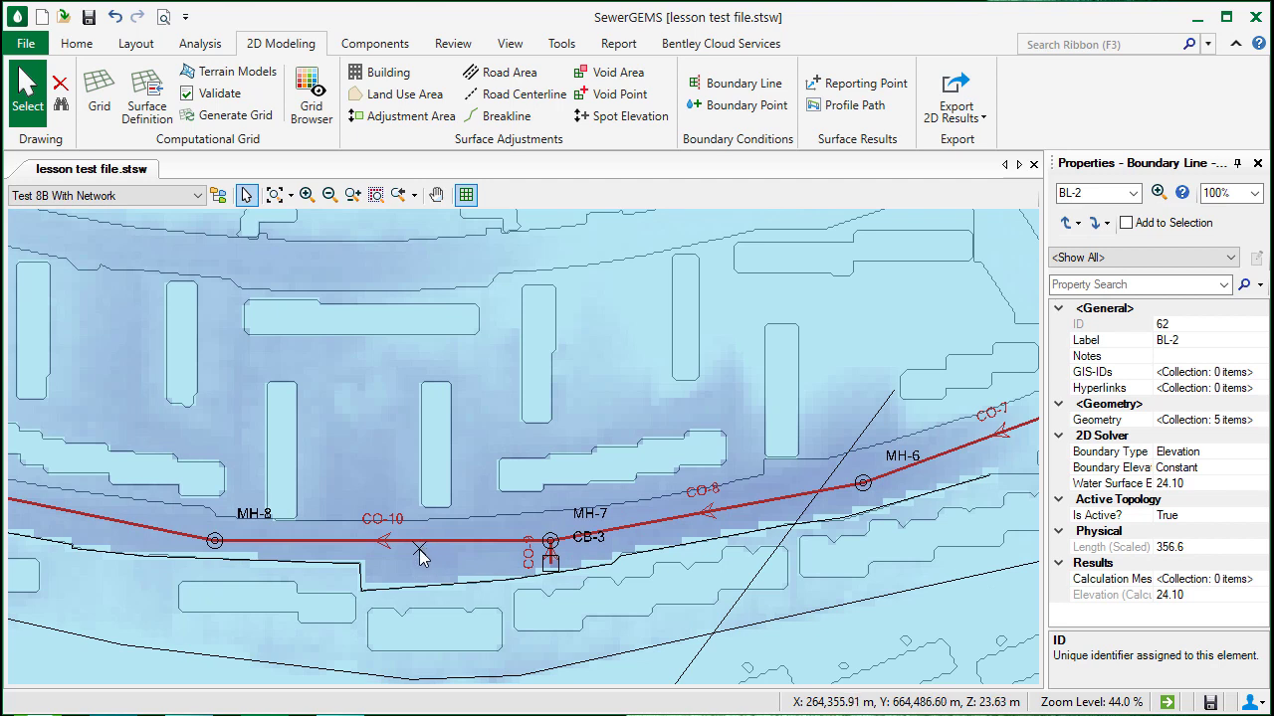
# Place reporting point PT-1 on pipe CO-10 and read its depth on grid 125.4 and maximum 131.2
pyautogui.click(419, 548)
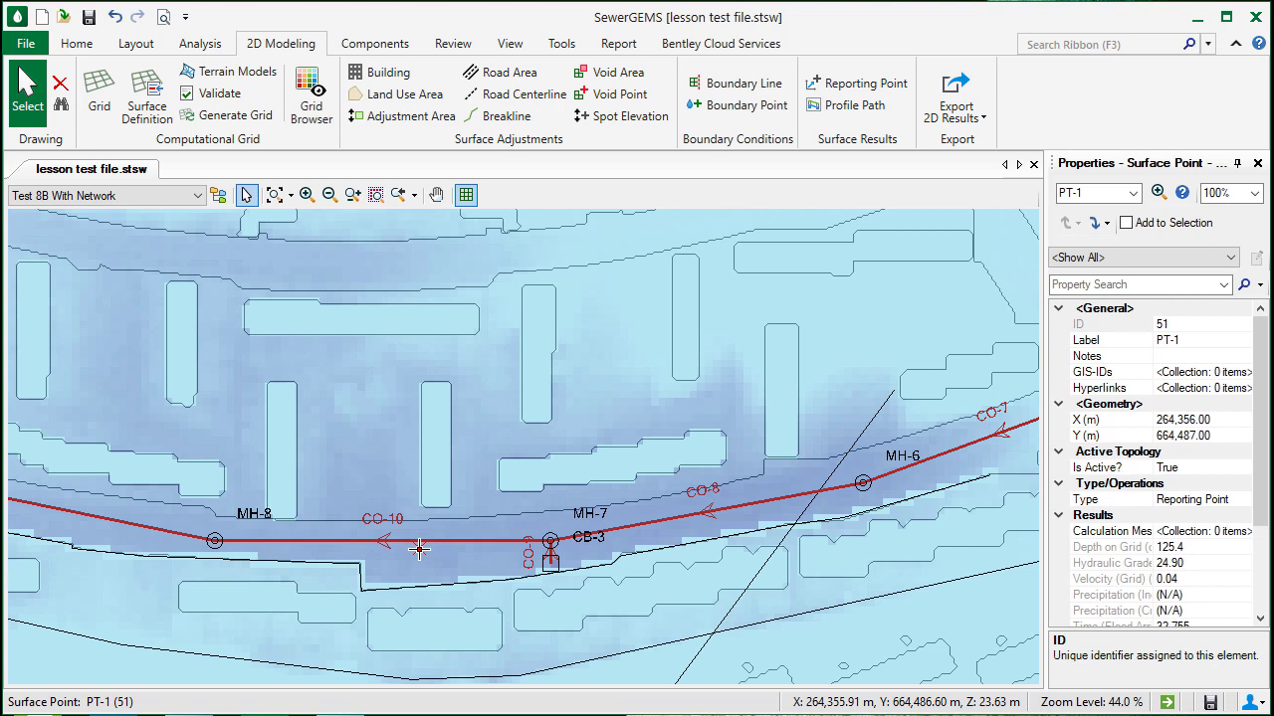
pyautogui.moveTo(1260, 376); pyautogui.dragTo(1260, 441)
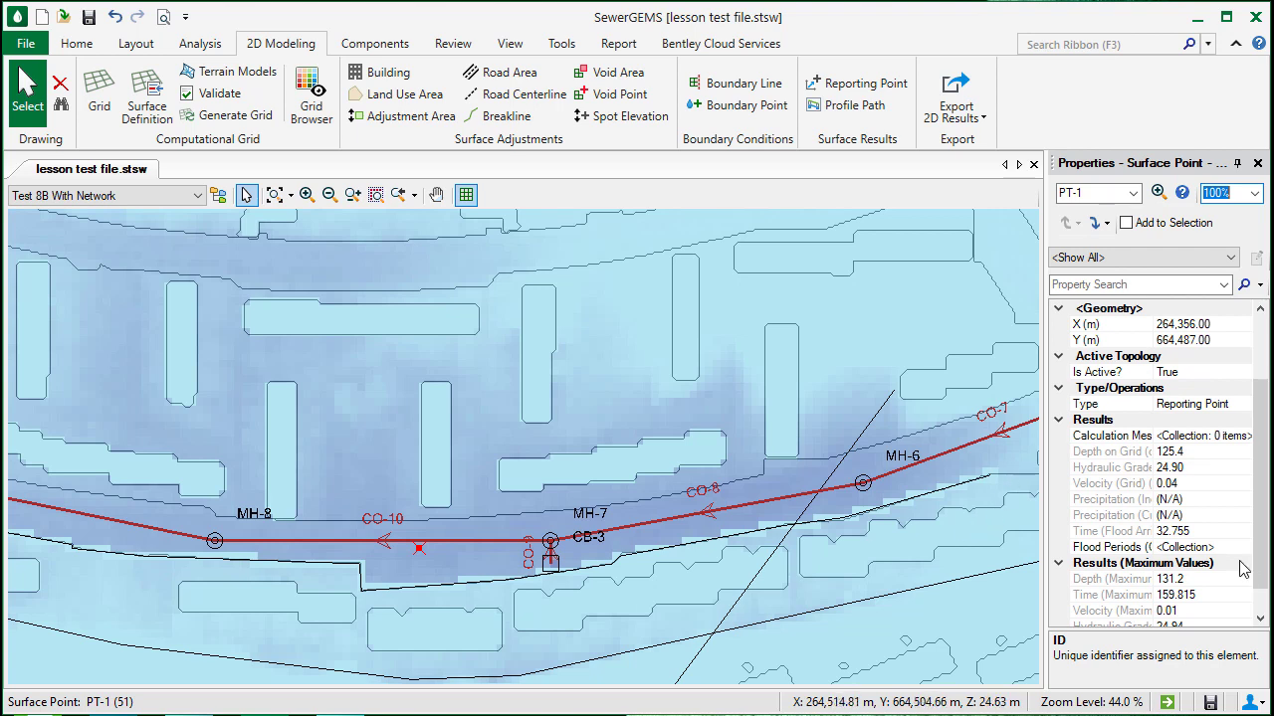
pyautogui.scroll(-1, 1260, 512)
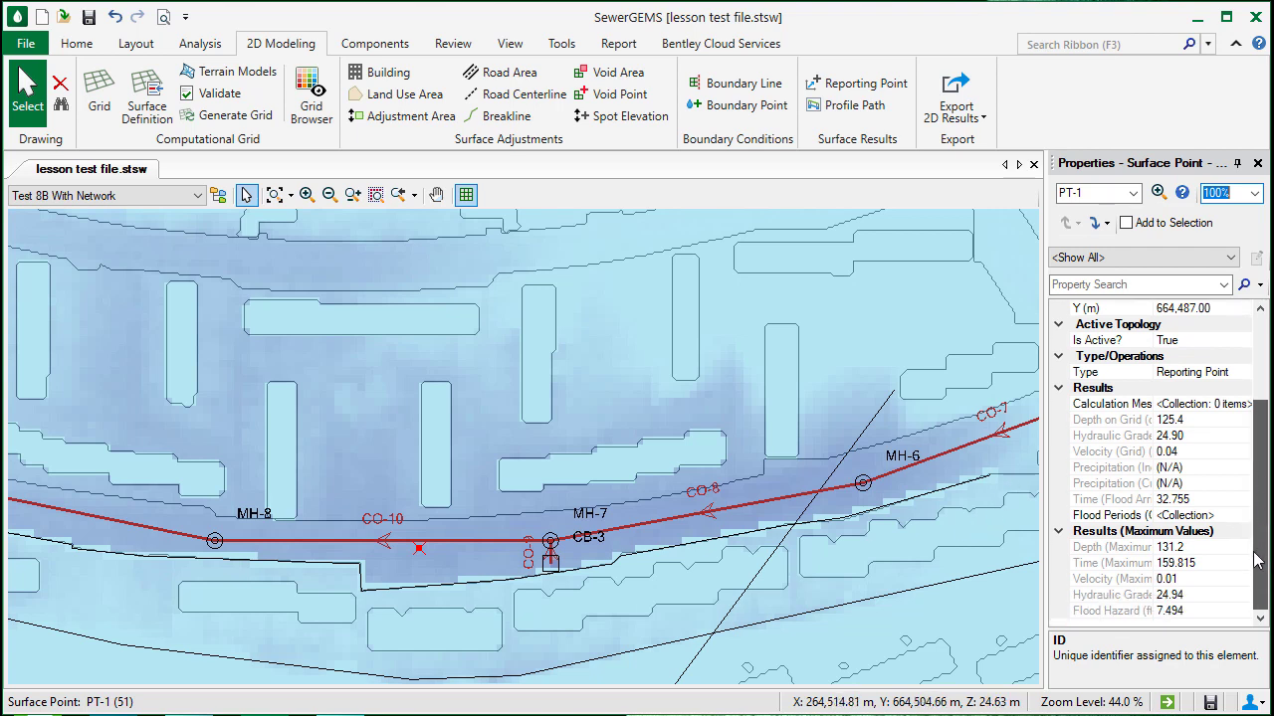
pyautogui.rightClick(419, 548)
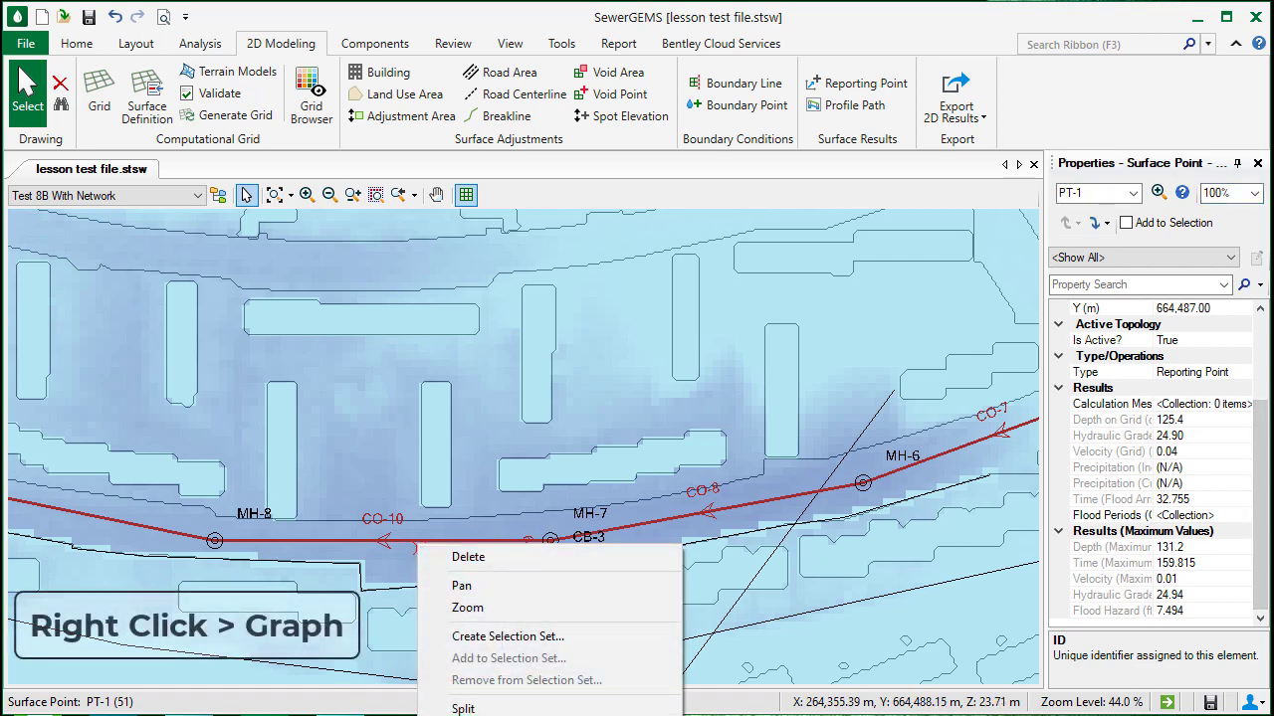
pyautogui.press('Return')
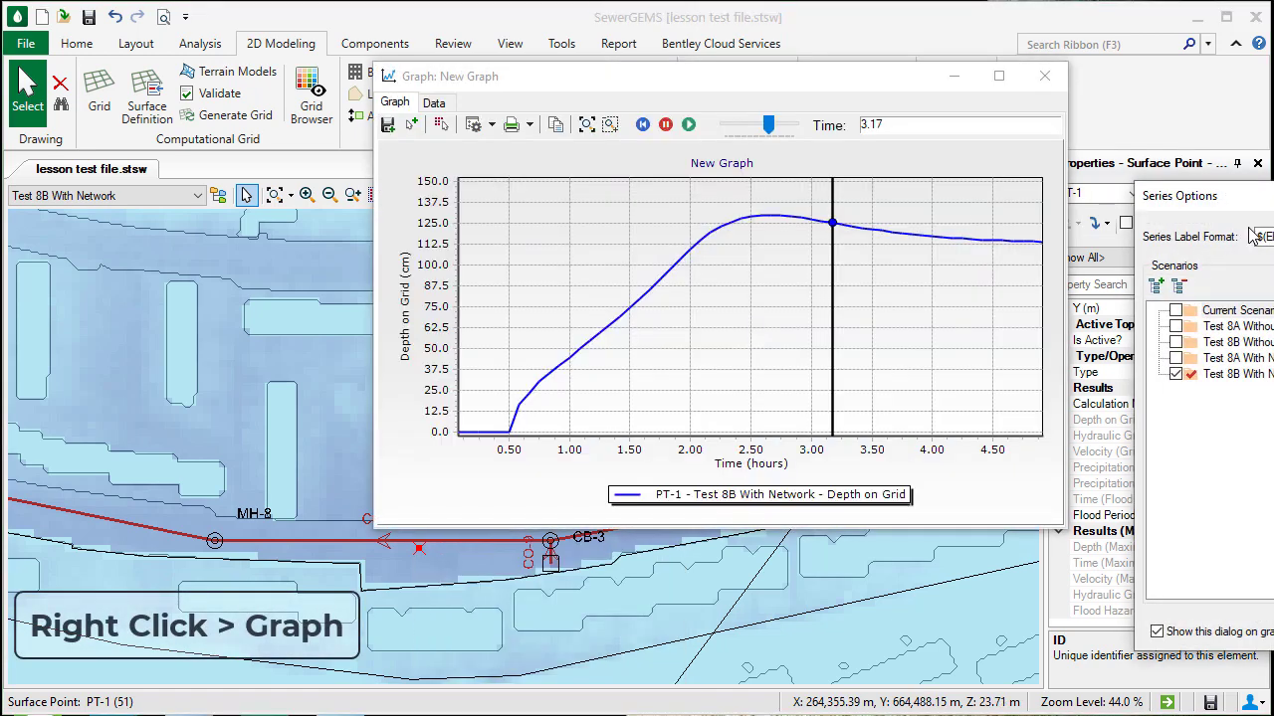
pyautogui.press('Return')
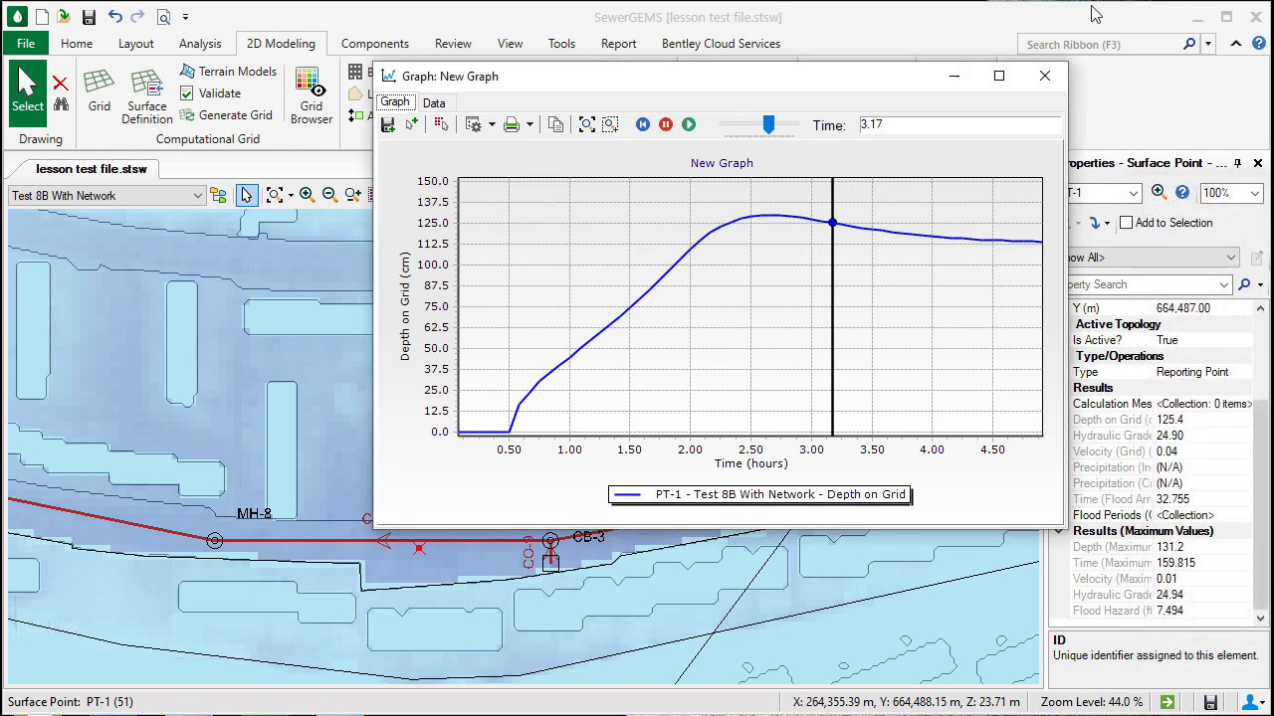
pyautogui.click(1045, 76)
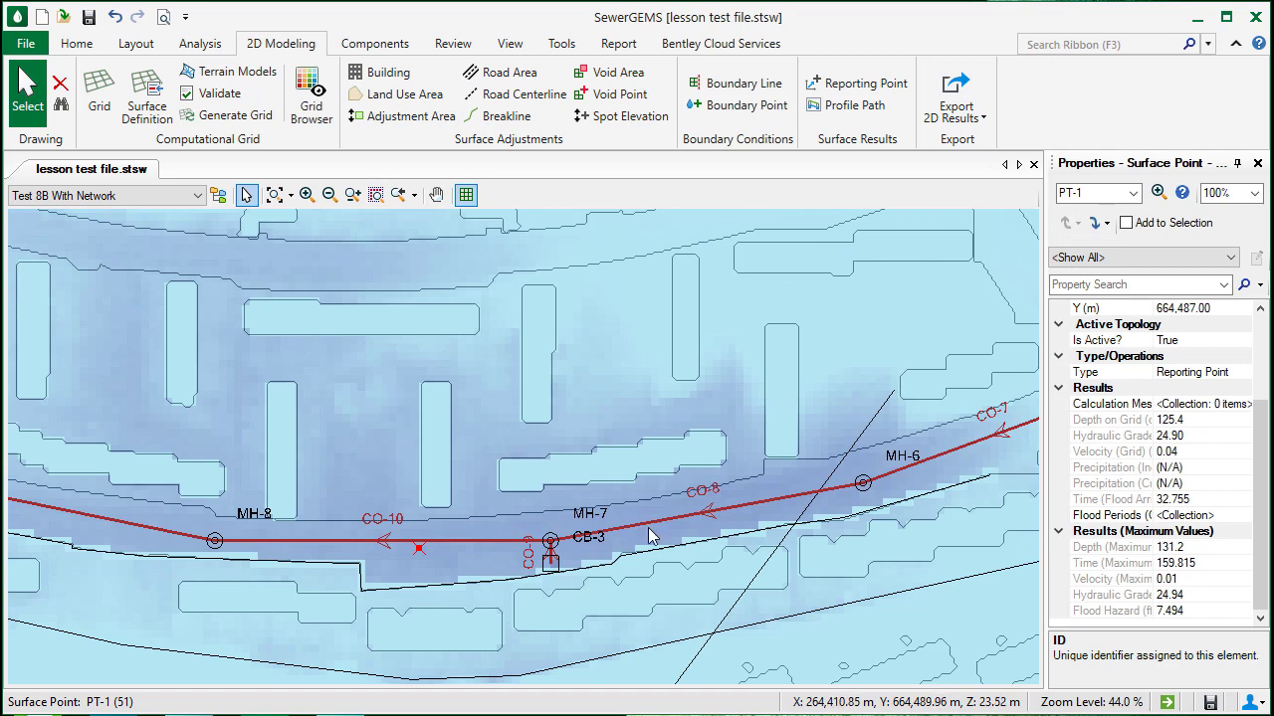
# Zoom the map out to 22.5% to show MH-9 through MH-5, then right-click the line near CB-3
pyautogui.scroll(-3, 657, 532)
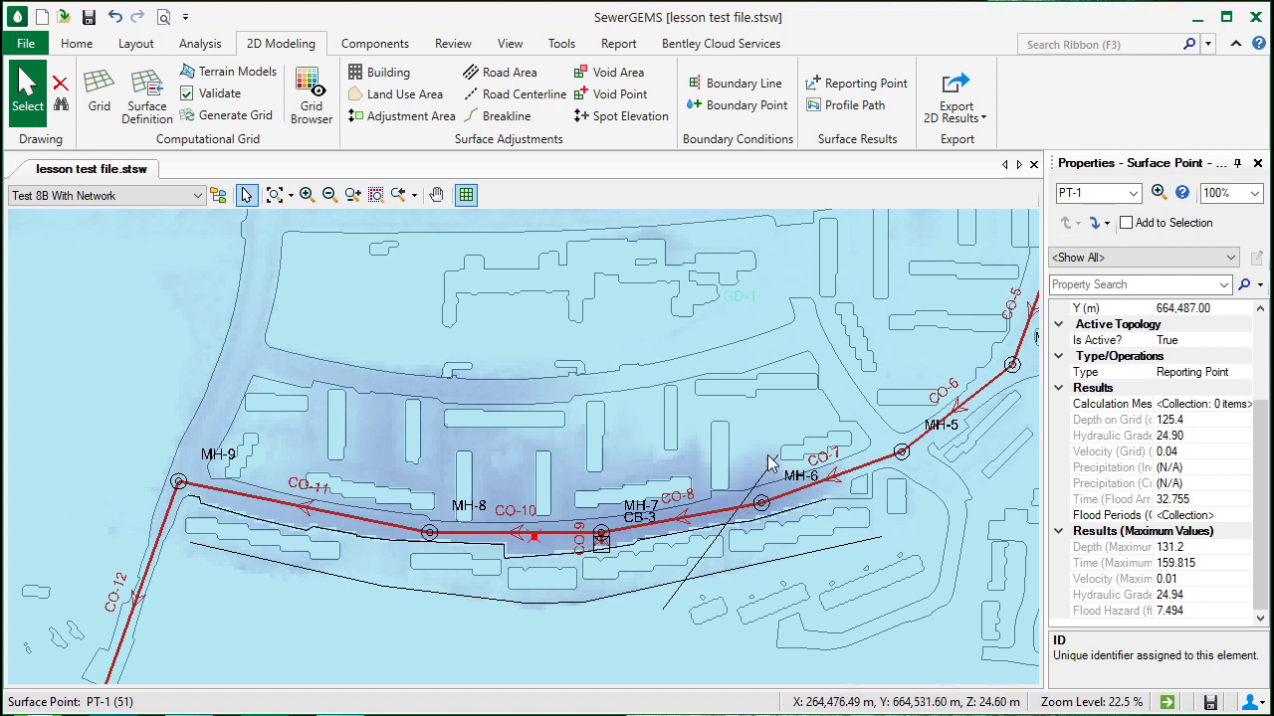
pyautogui.rightClick(725, 530)
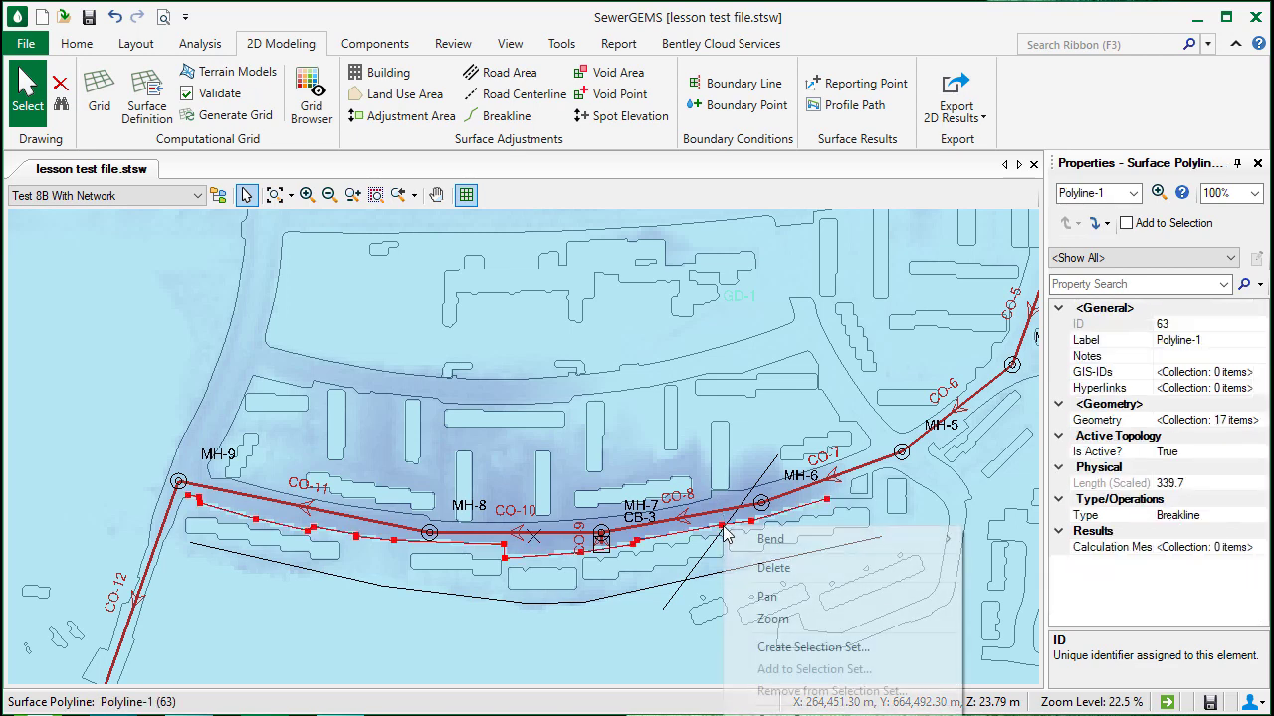
pyautogui.click(731, 518)
pyautogui.rightClick(731, 517)
pyautogui.click(786, 703)
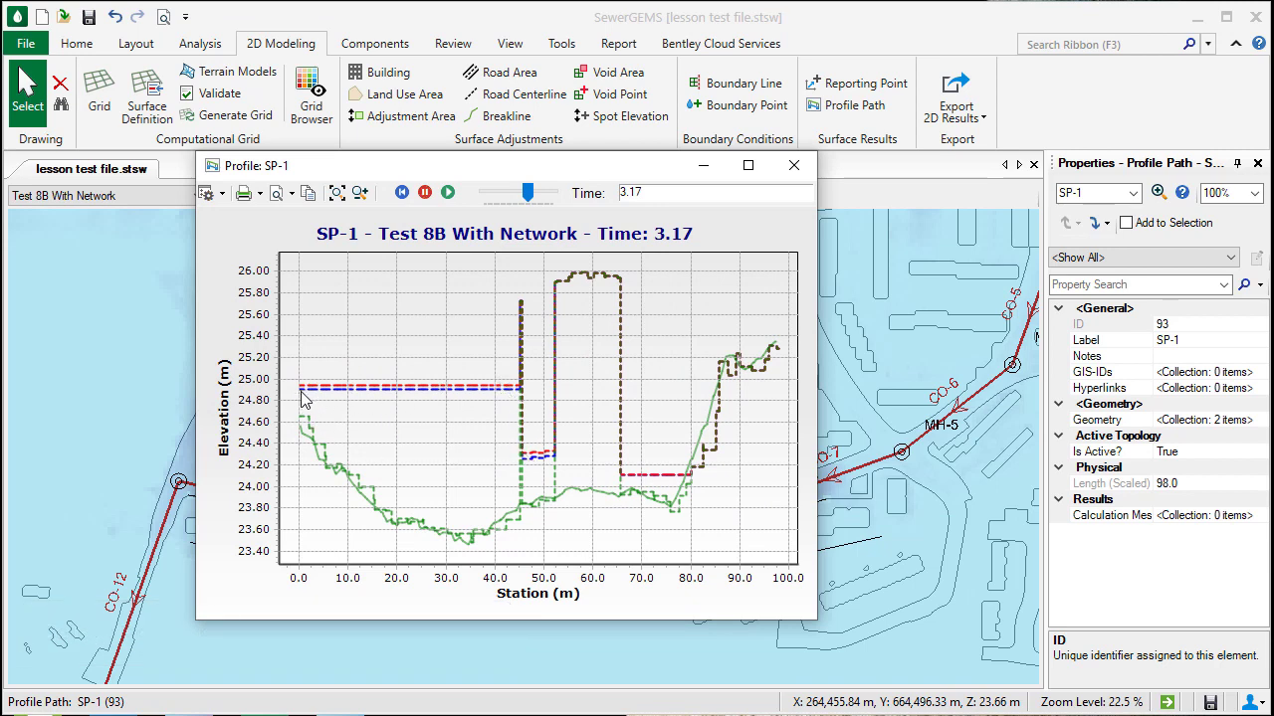
pyautogui.moveTo(527, 195); pyautogui.dragTo(496, 196)
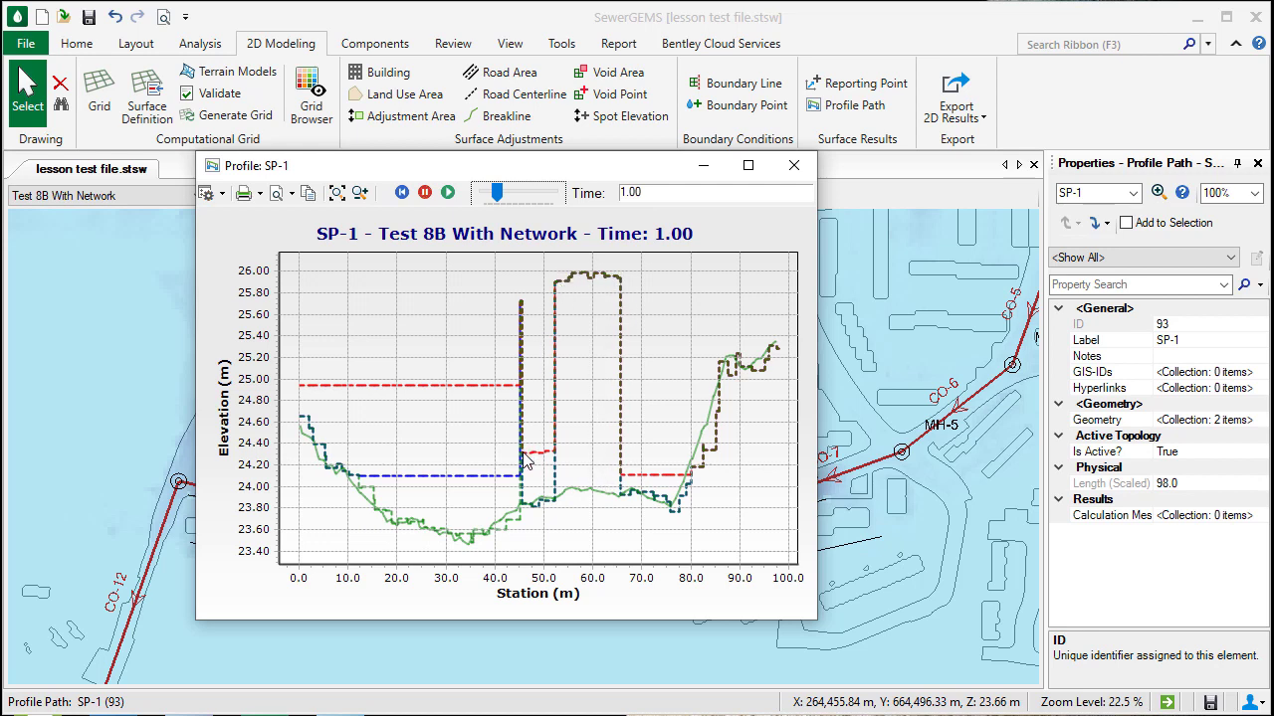
pyautogui.click(794, 166)
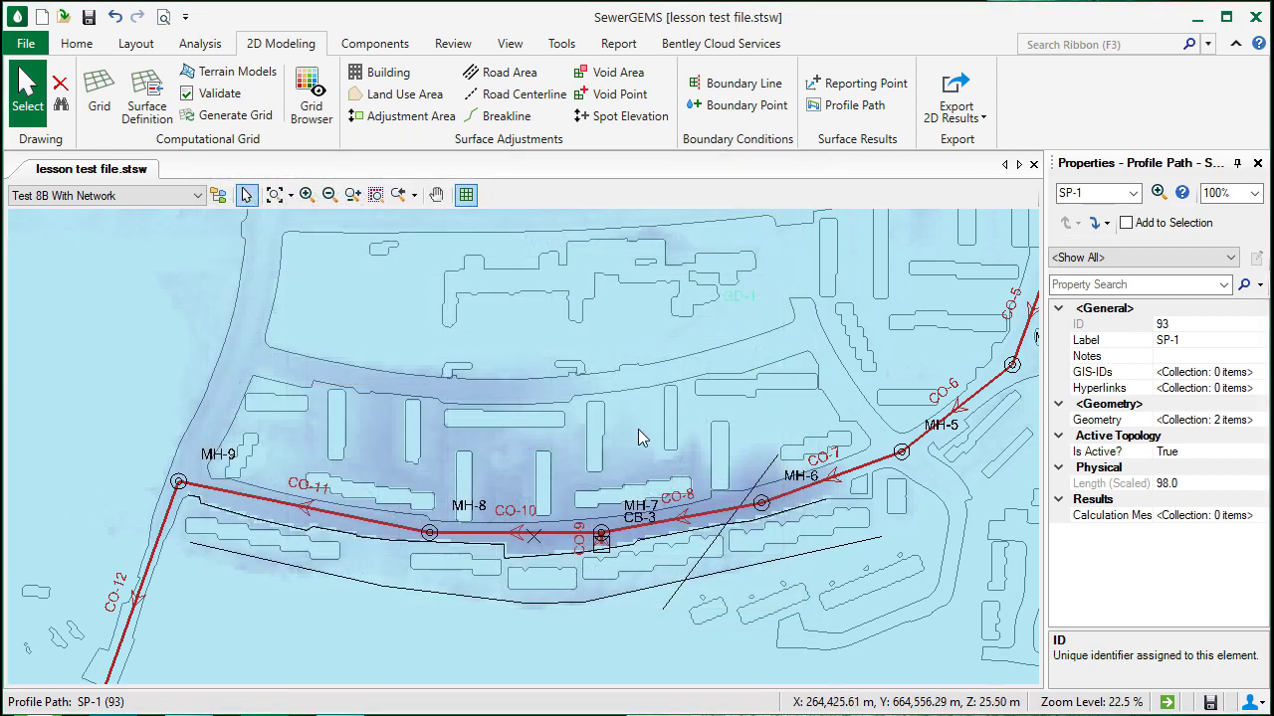
# Pan and zoom to the network's upstream end, then select catch basin CB-1 beside MH-1
pyautogui.scroll(-5, 790, 392)
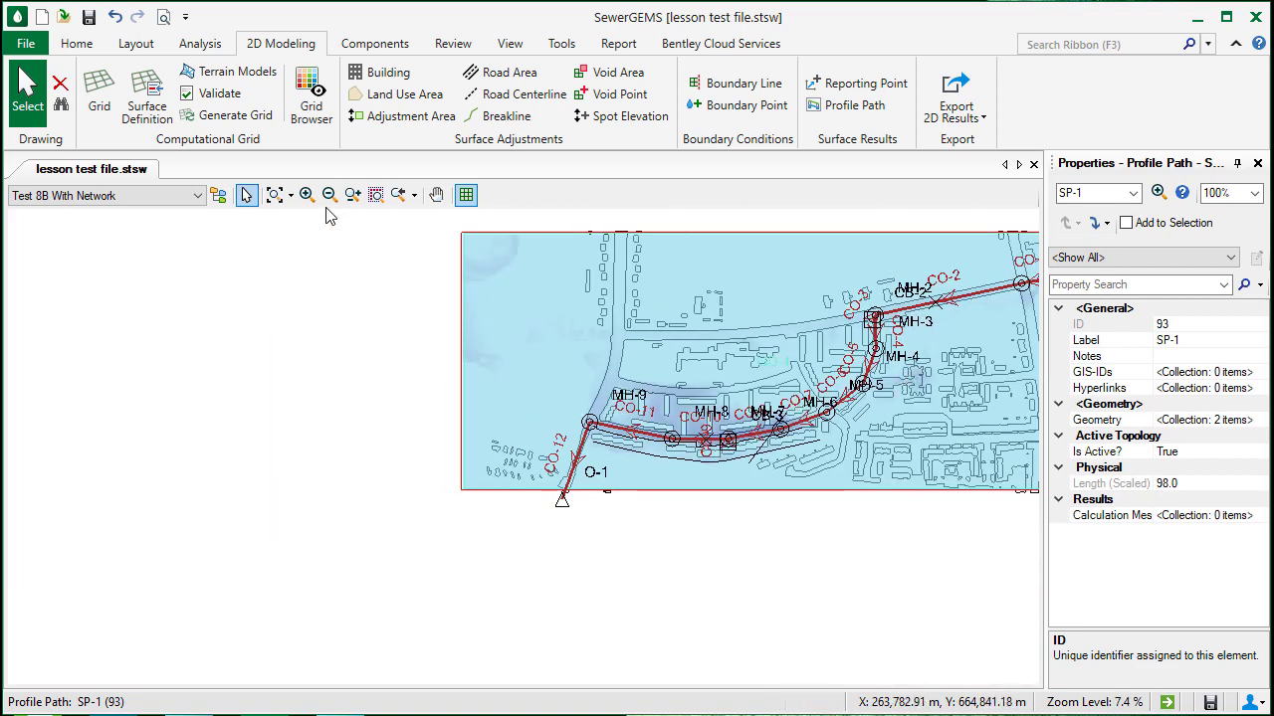
pyautogui.click(436, 194)
pyautogui.moveTo(846, 346); pyautogui.dragTo(504, 450)
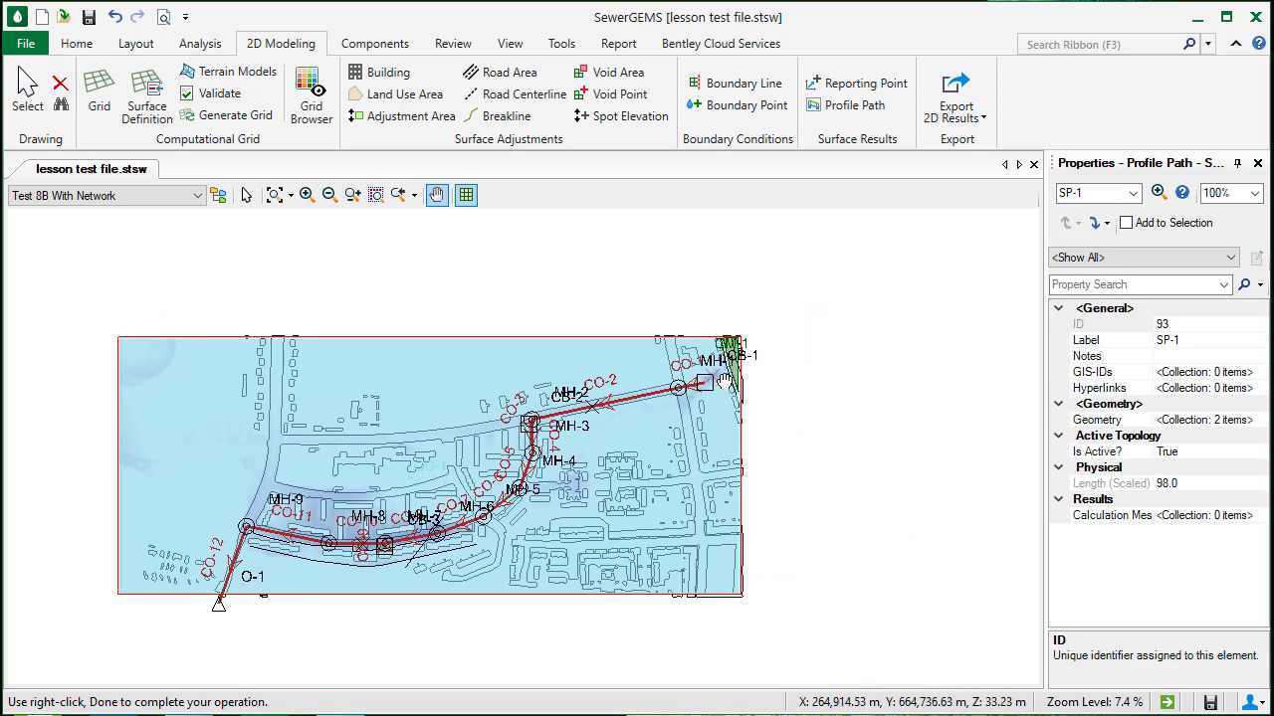
pyautogui.scroll(5, 701, 380)
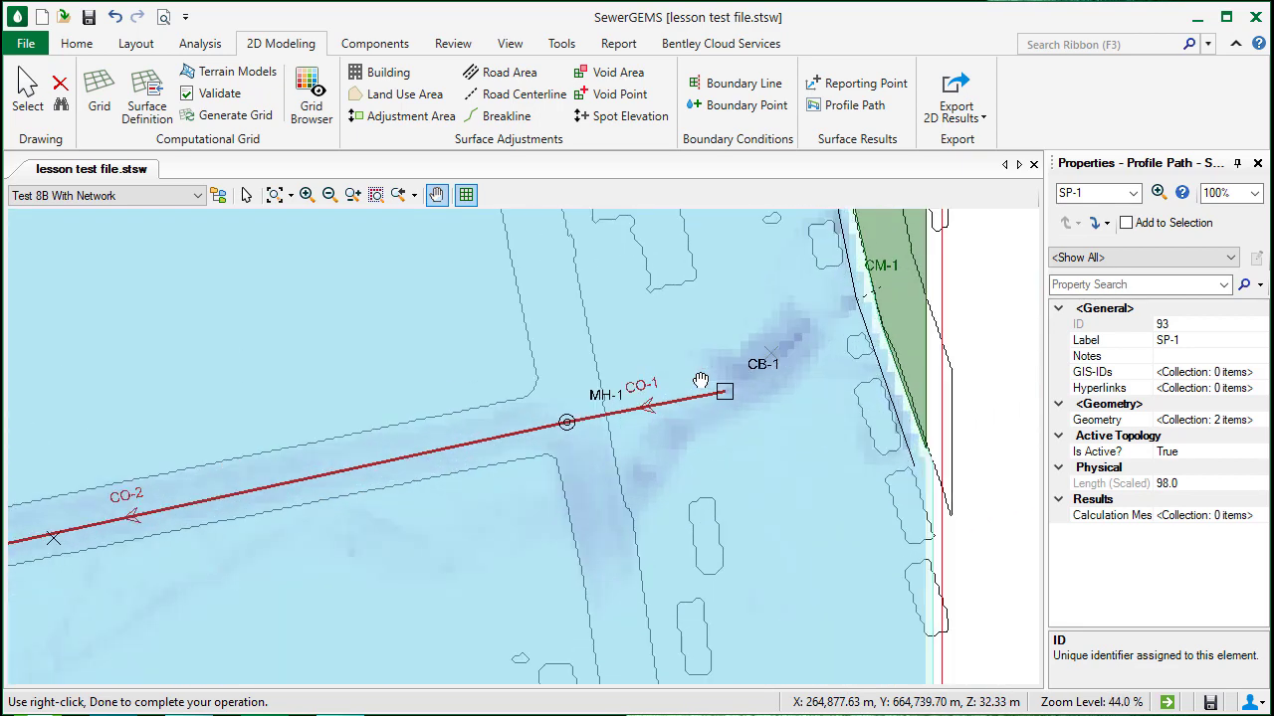
pyautogui.click(246, 196)
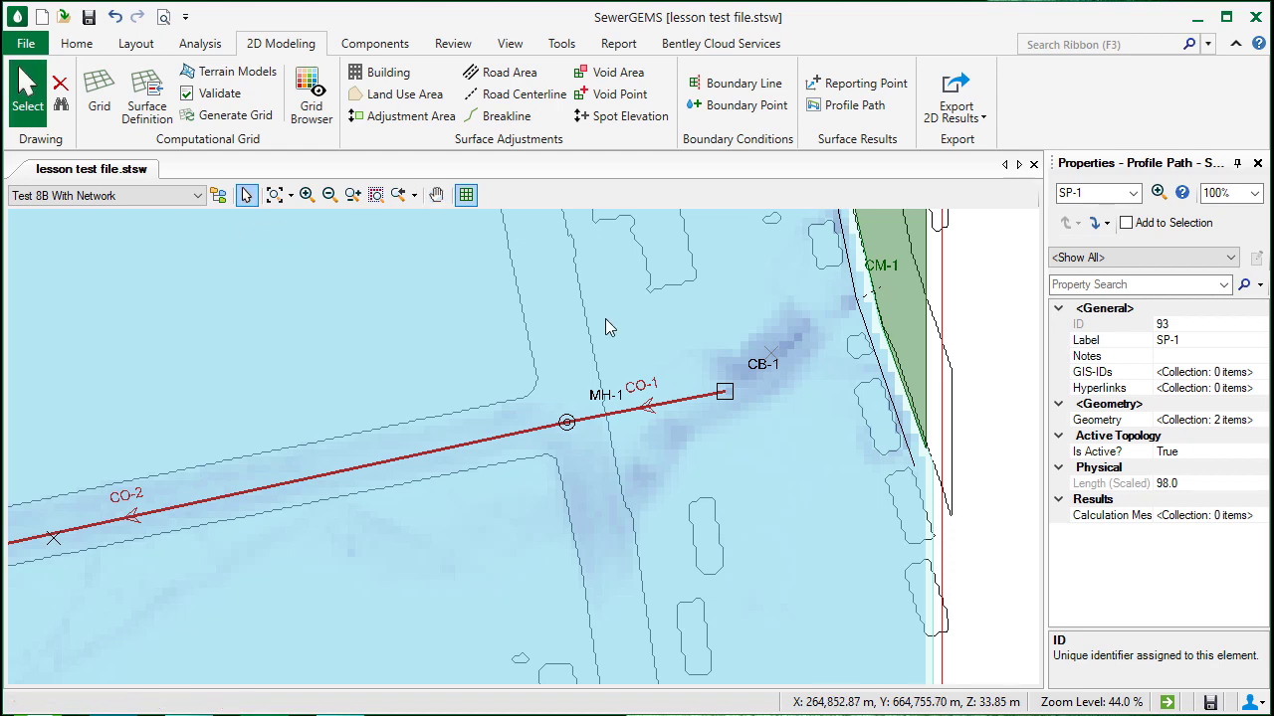
pyautogui.click(724, 392)
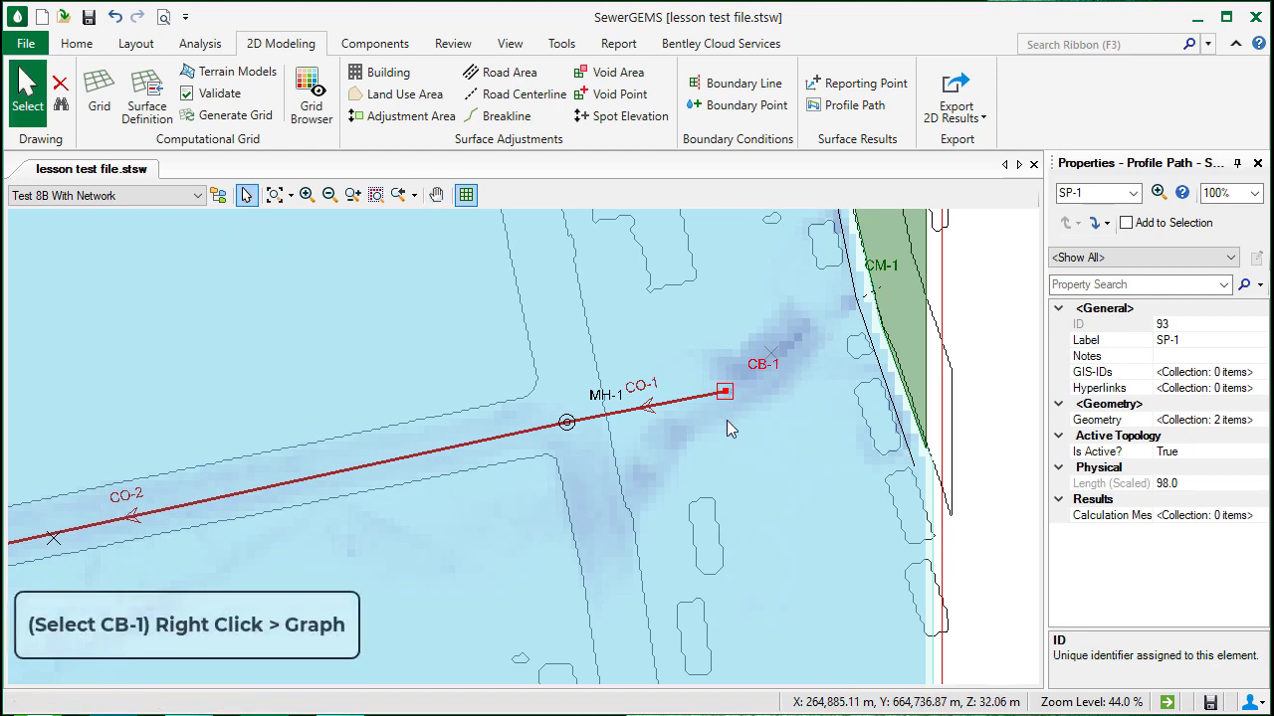
# Graph CB-1's Hydraulic Grade Line In and Out over time for Test 8B With Network
pyautogui.rightClick(725, 398)
pyautogui.click(781, 645)
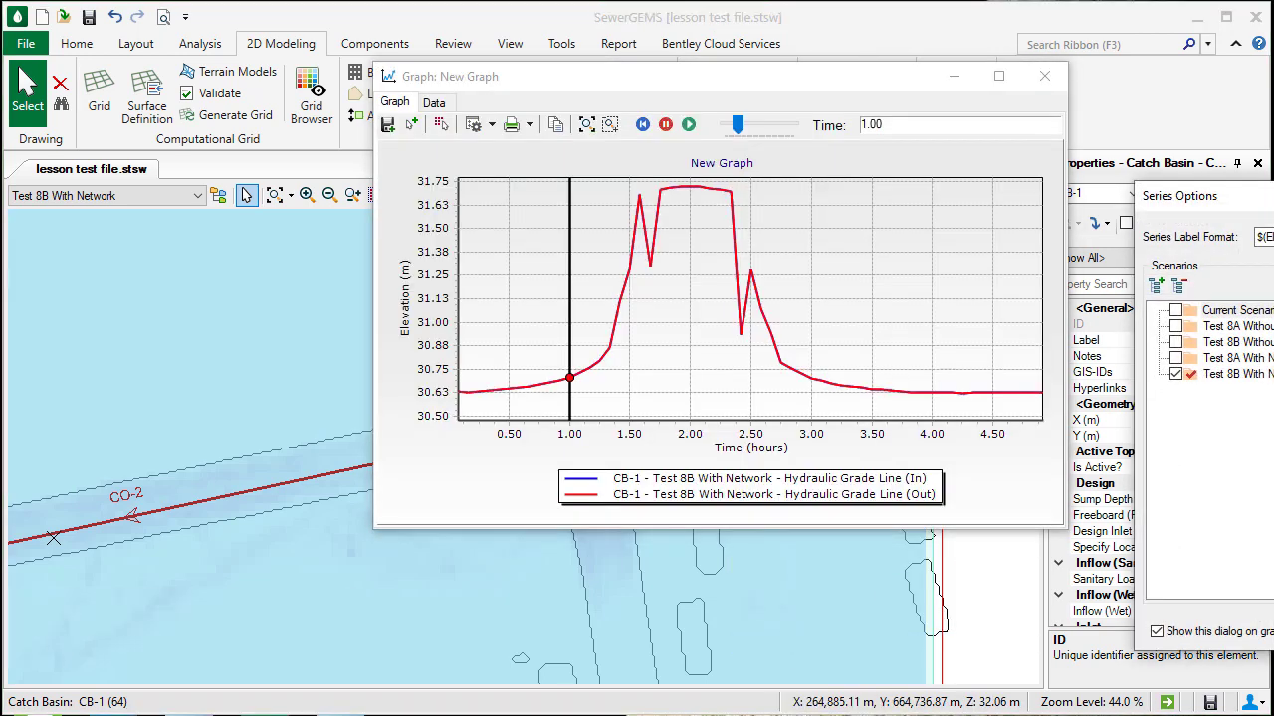
pyautogui.moveTo(1269, 202); pyautogui.dragTo(886, 157)
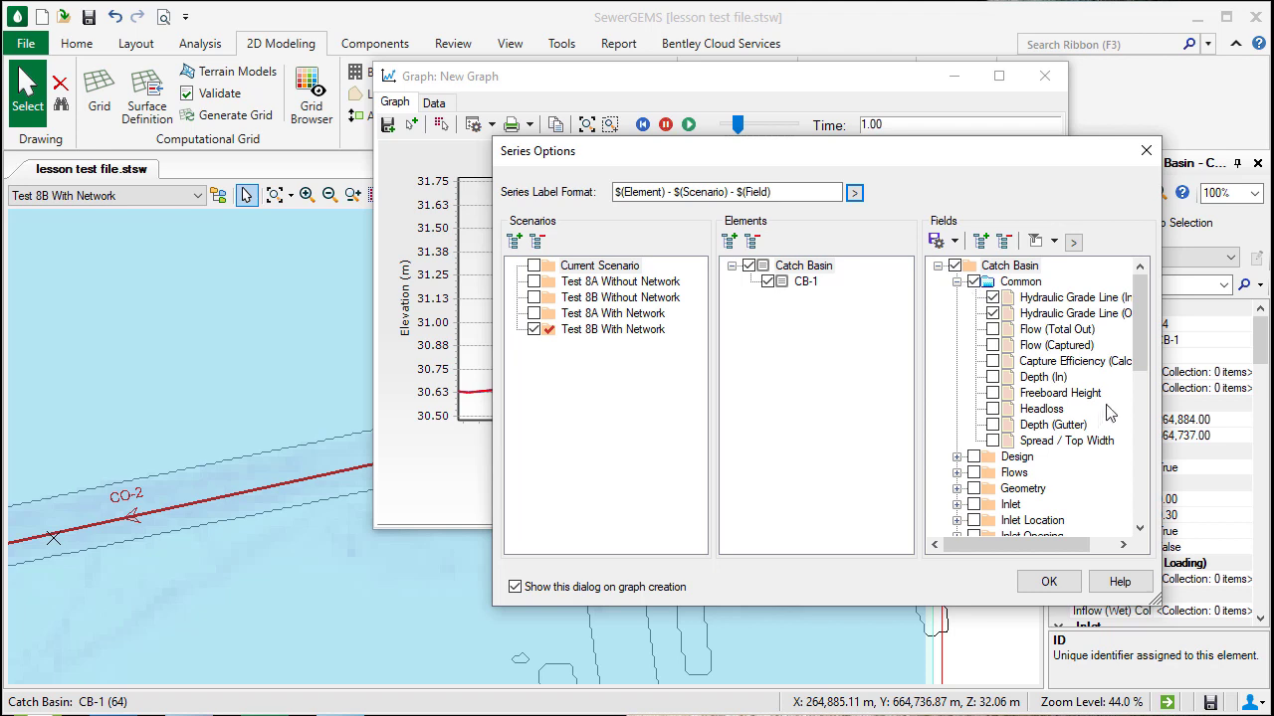
# Tick Depth on Grid under CB-1's Results fields in the graph's series options
pyautogui.moveTo(1140, 353); pyautogui.dragTo(1142, 422)
pyautogui.click(959, 408)
pyautogui.click(991, 331)
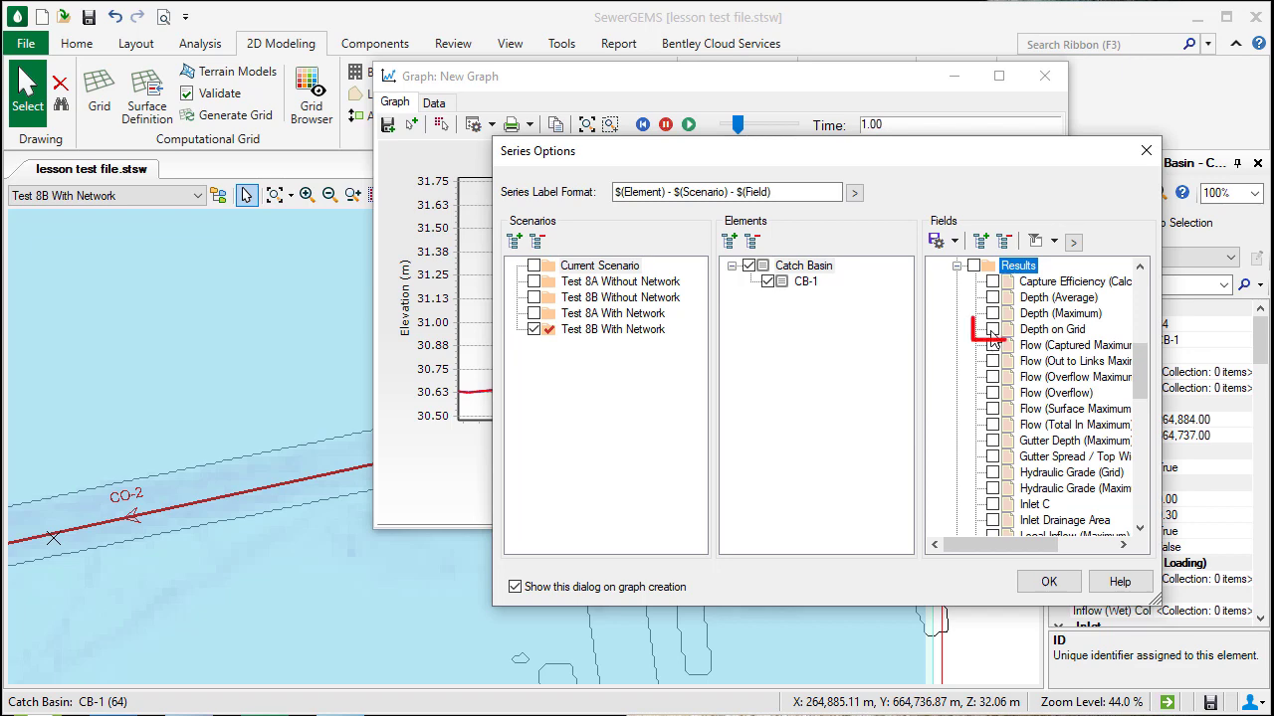
pyautogui.click(1048, 584)
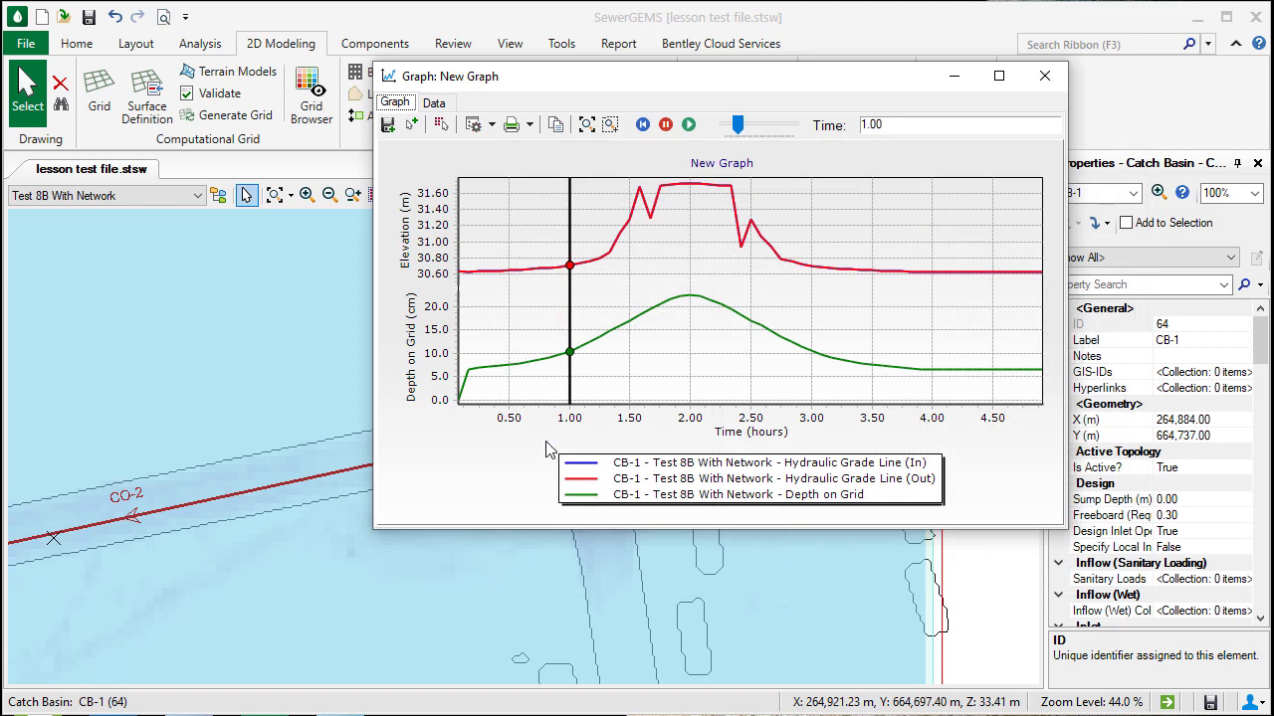